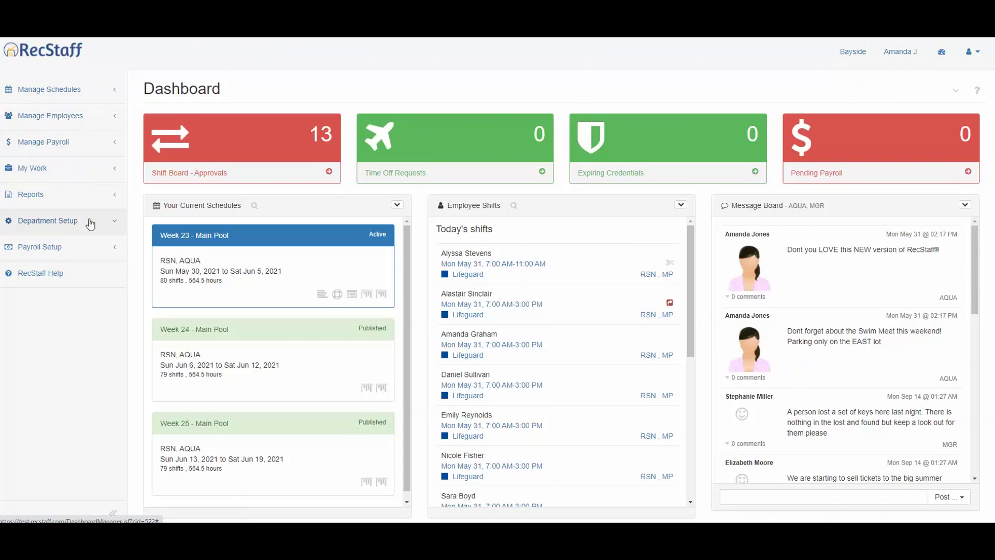
- Expand Department Setup and go to the Department Settings page
click(91, 223)
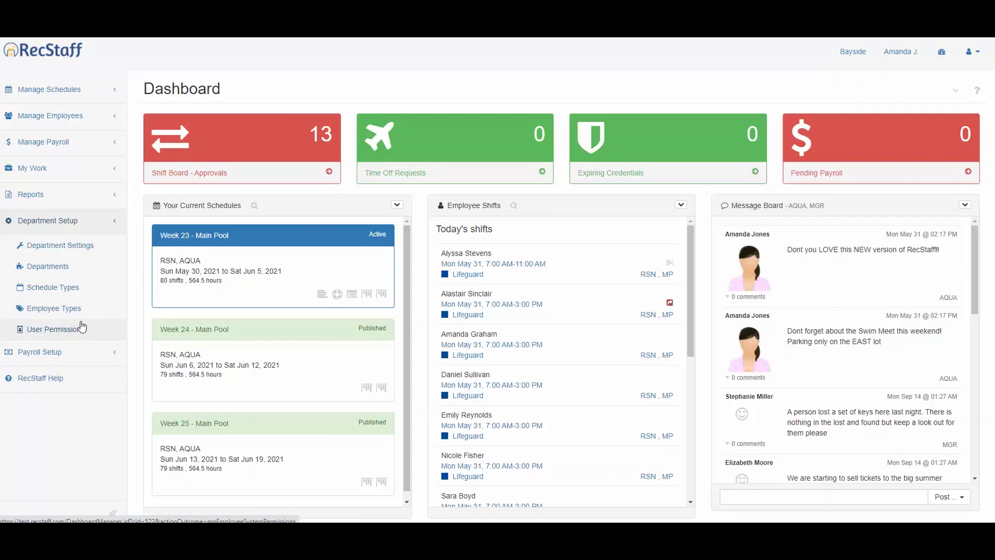
click(60, 245)
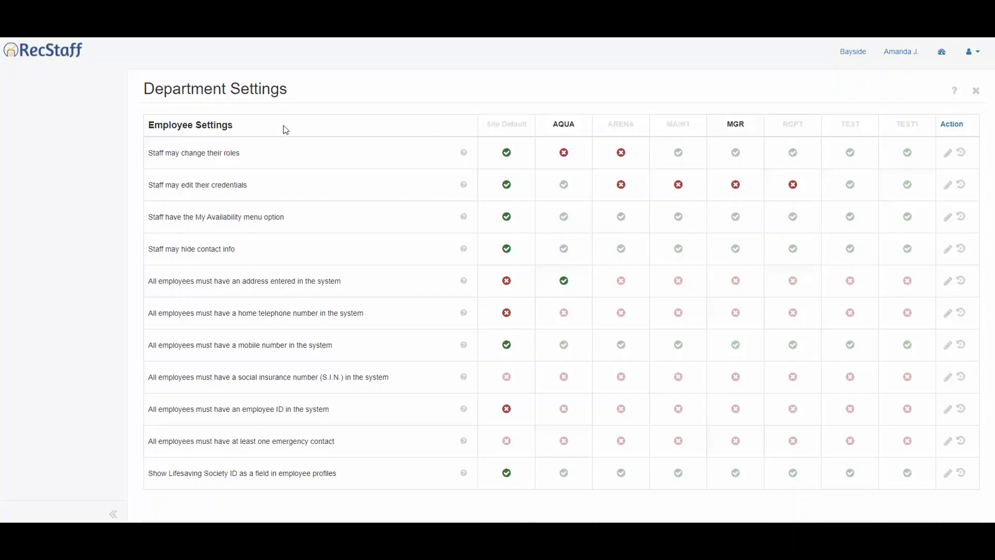
- Review all Department Settings sections, then start editing the 'Staff may change their roles' rule
scroll(285, 130, down, 14)
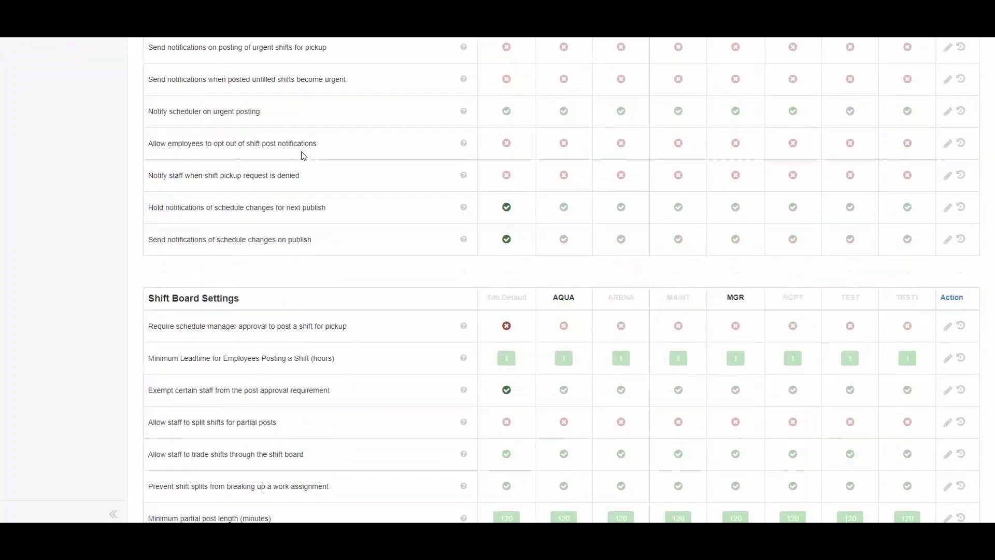
scroll(301, 152, down, 12)
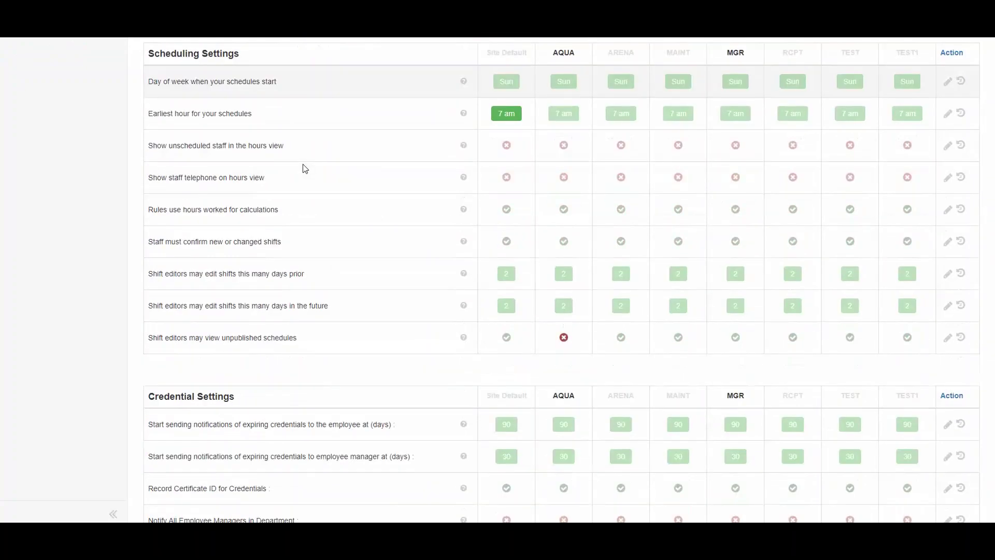
scroll(305, 170, down, 7)
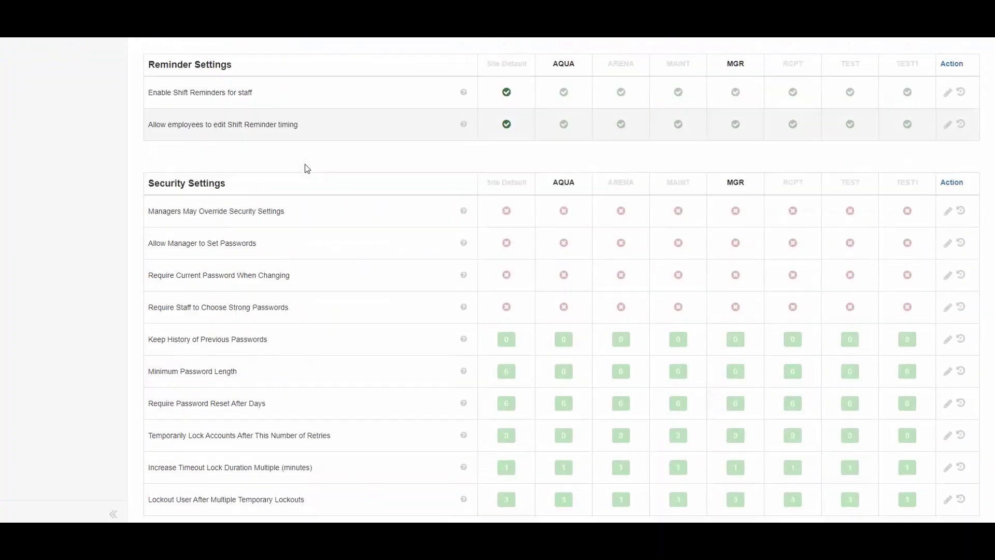
scroll(407, 232, up, 15)
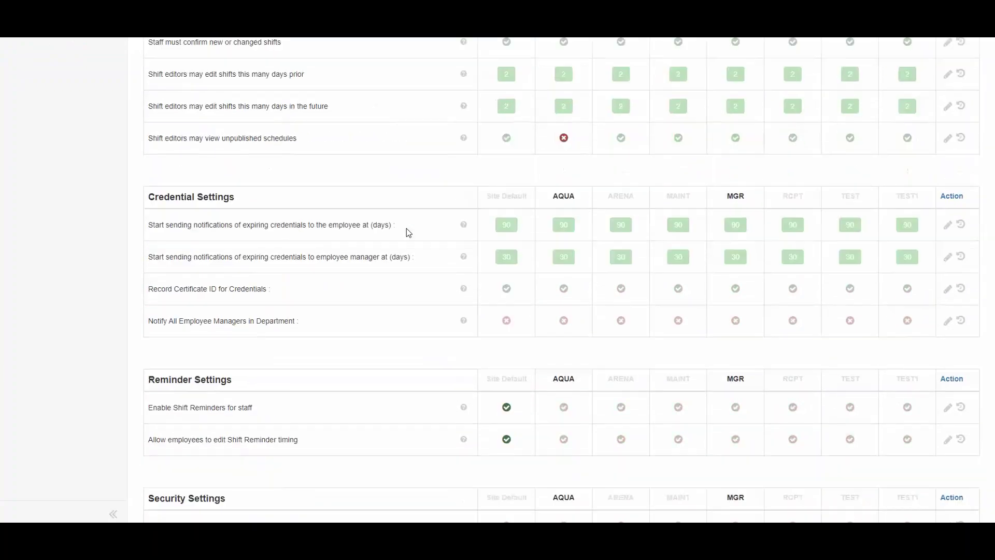
scroll(407, 229, up, 20)
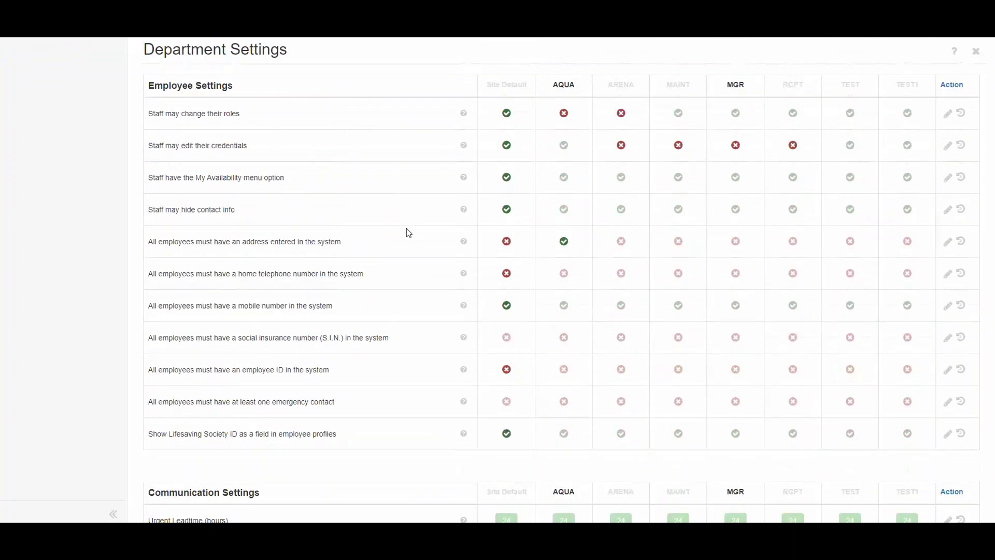
click(947, 154)
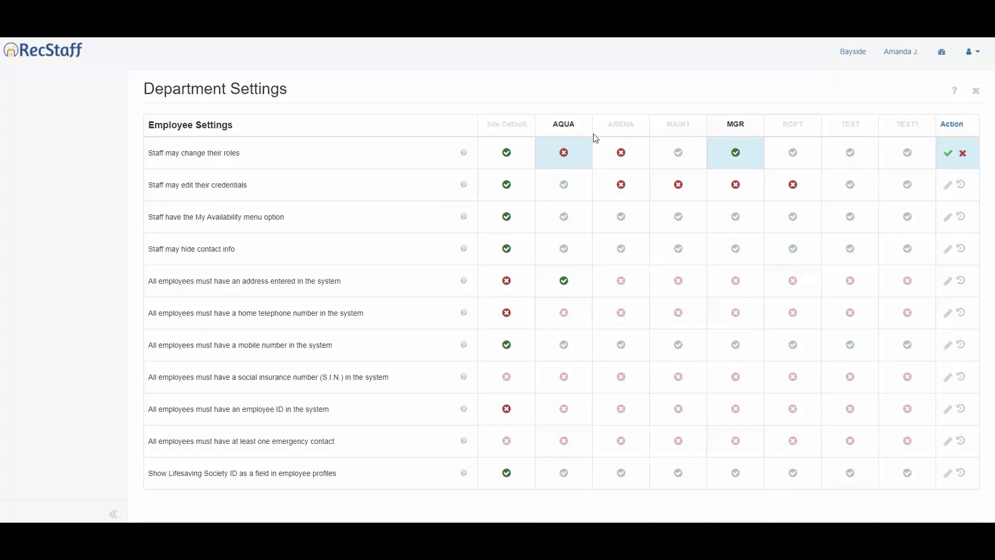
- Go to the Departments list and view AQUA's details without changing them
click(942, 52)
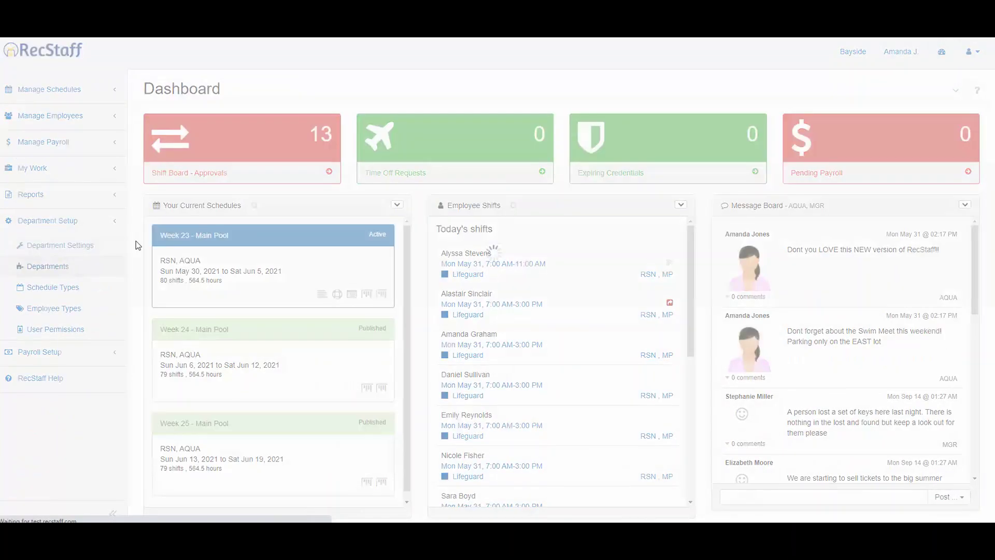
scroll(402, 382, down, 4)
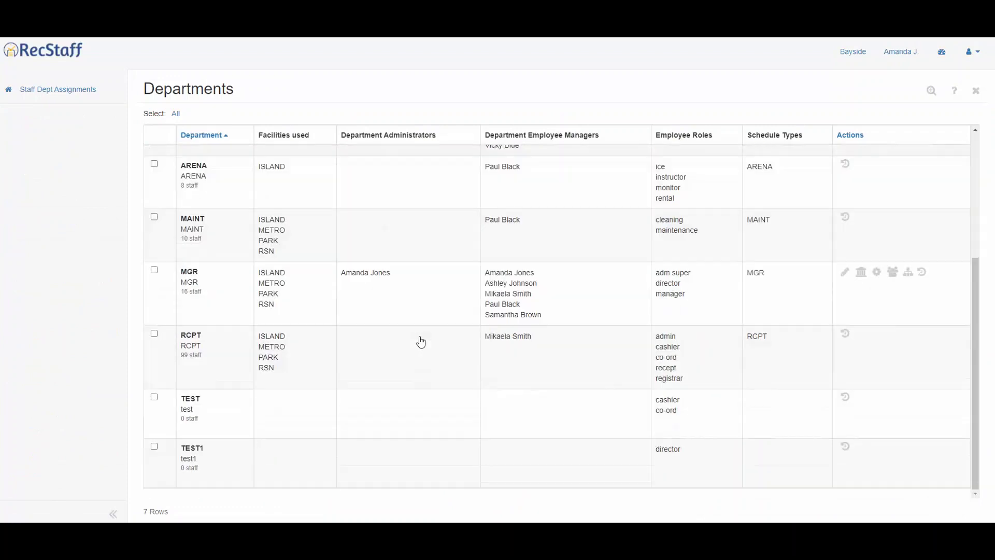
scroll(421, 344, up, 4)
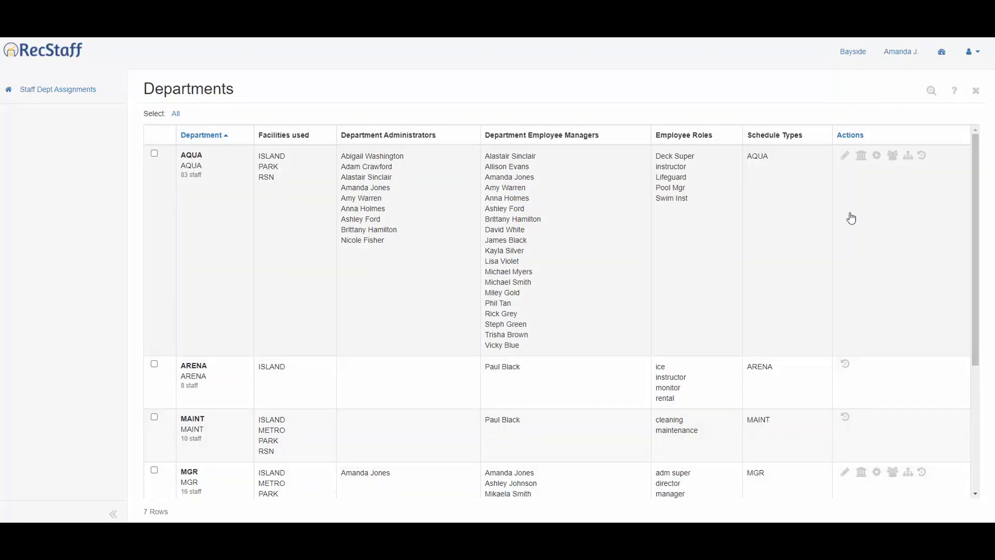
click(844, 161)
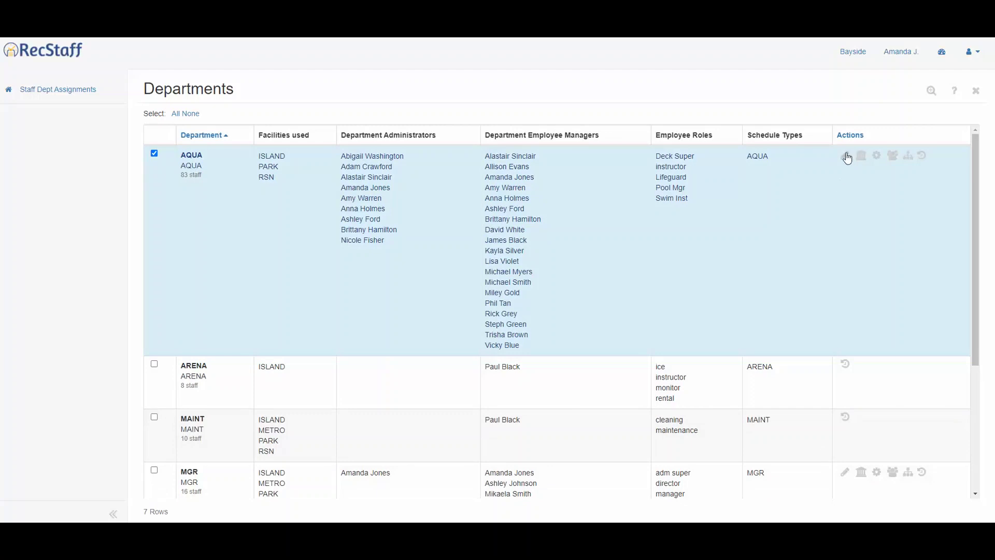
click(844, 156)
click(648, 267)
- Check AQUA's locations, then bring up its administrators list
click(854, 156)
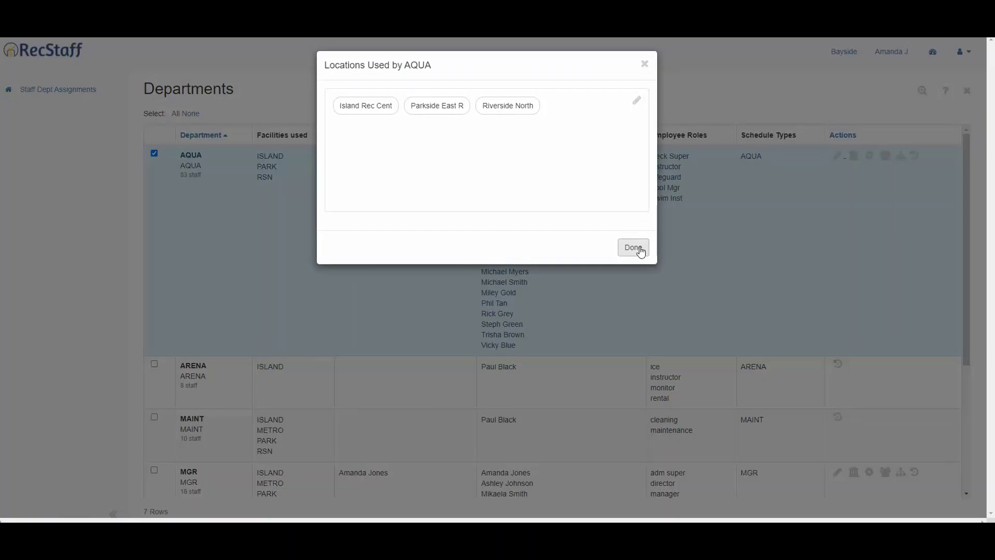
click(641, 249)
click(883, 158)
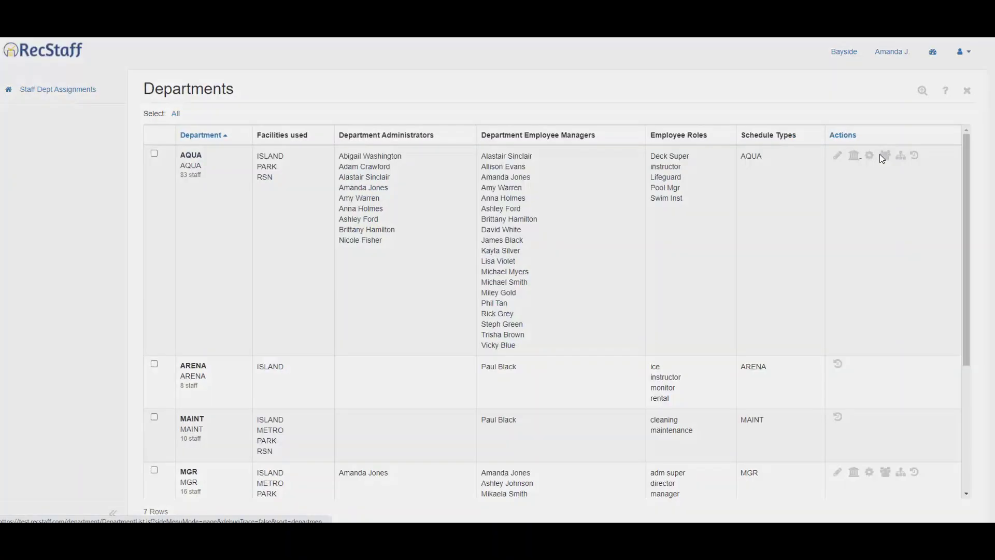
- Review AQUA's employee managers and job roles lists
click(717, 325)
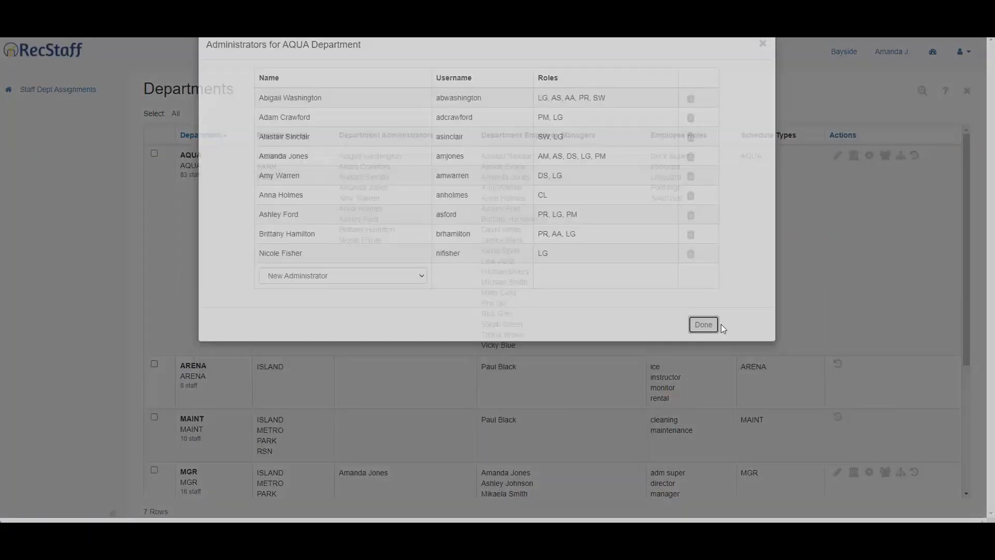
click(875, 158)
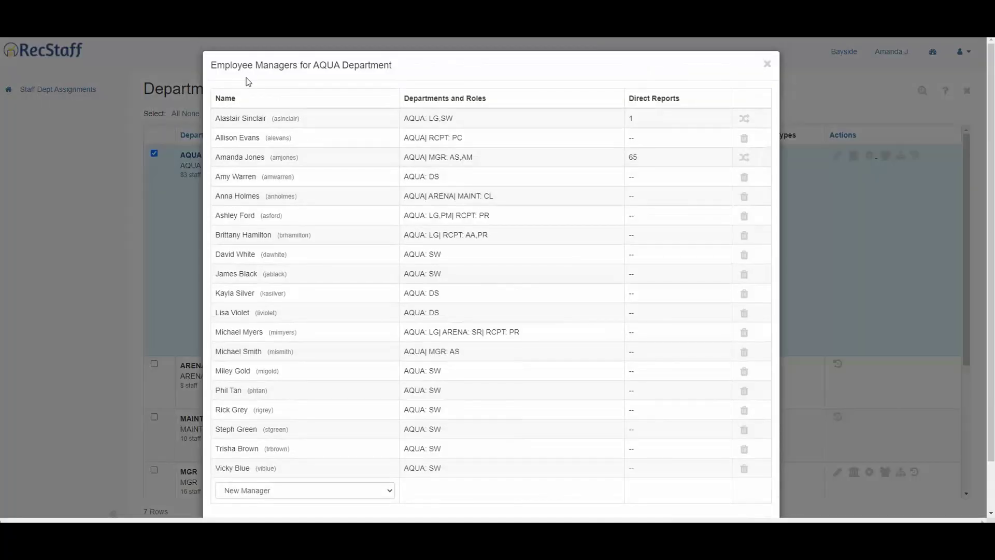
click(768, 64)
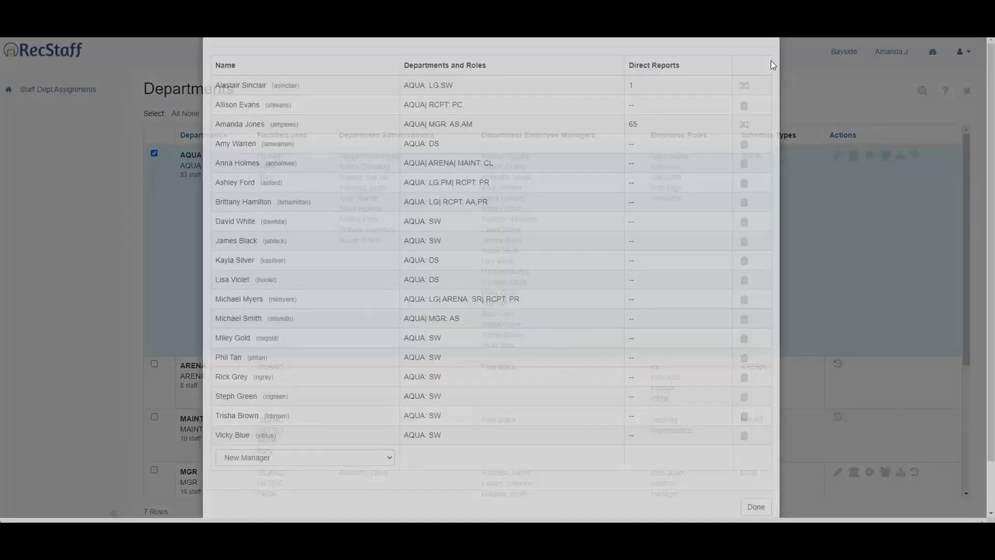
click(911, 158)
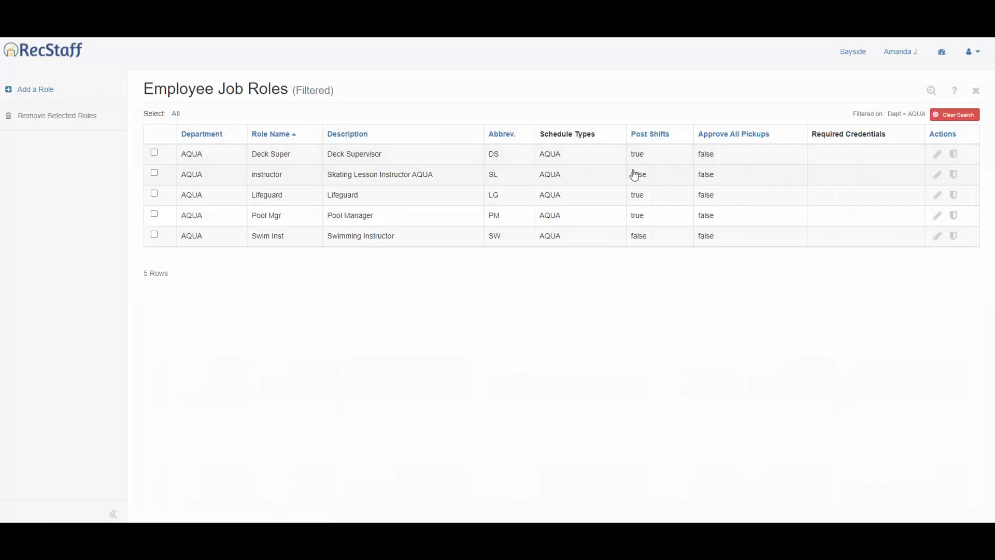
click(976, 91)
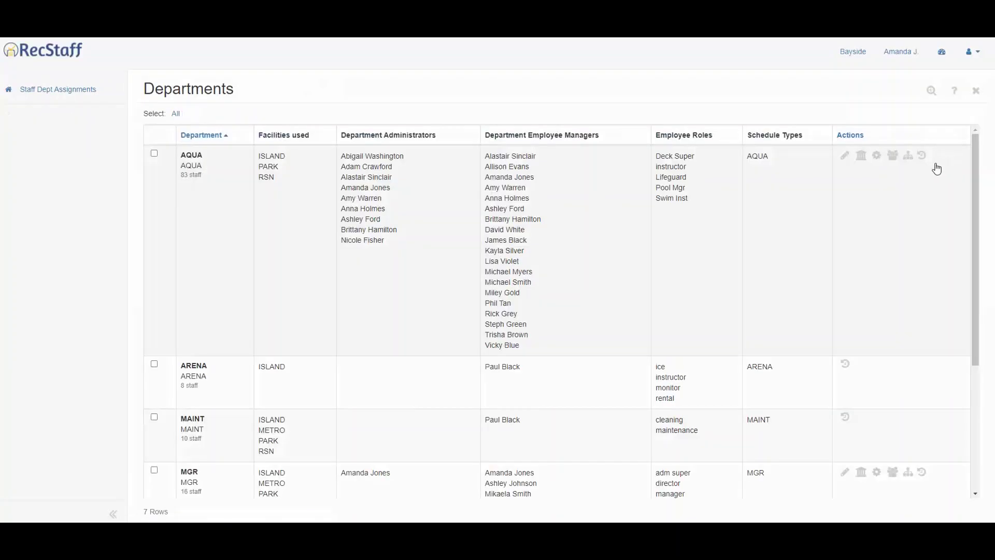
- Check AQUA's audit history, then close the Departments page
click(923, 157)
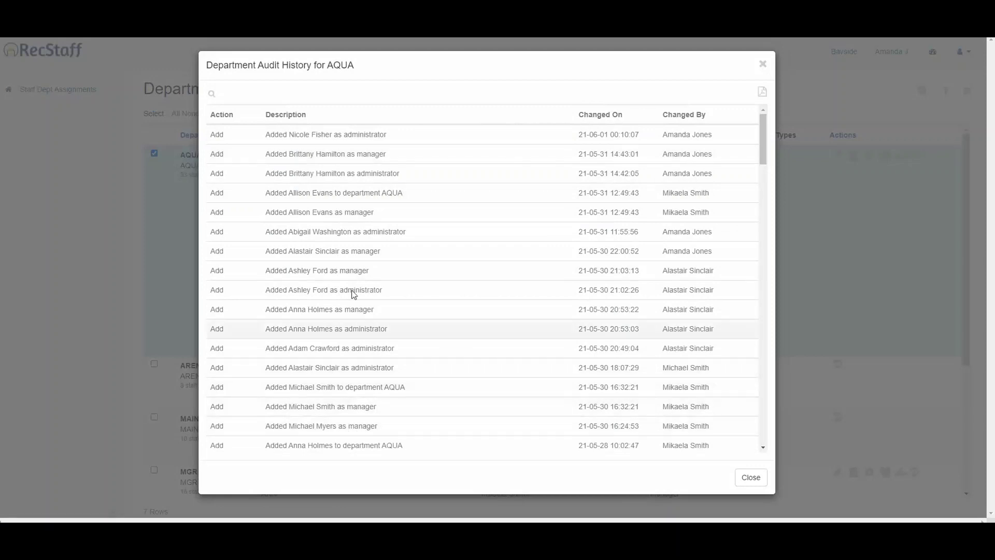
click(763, 66)
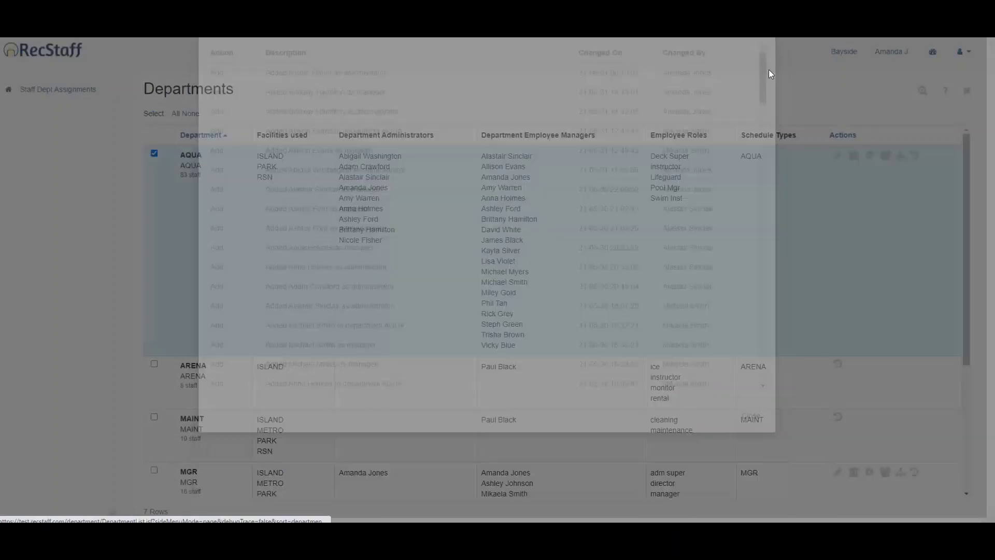
click(978, 91)
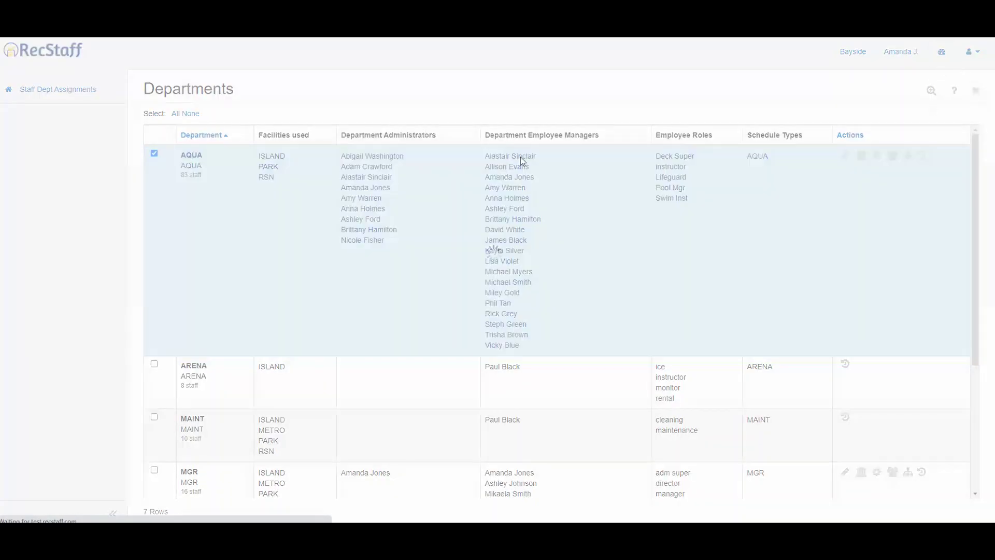
click(52, 285)
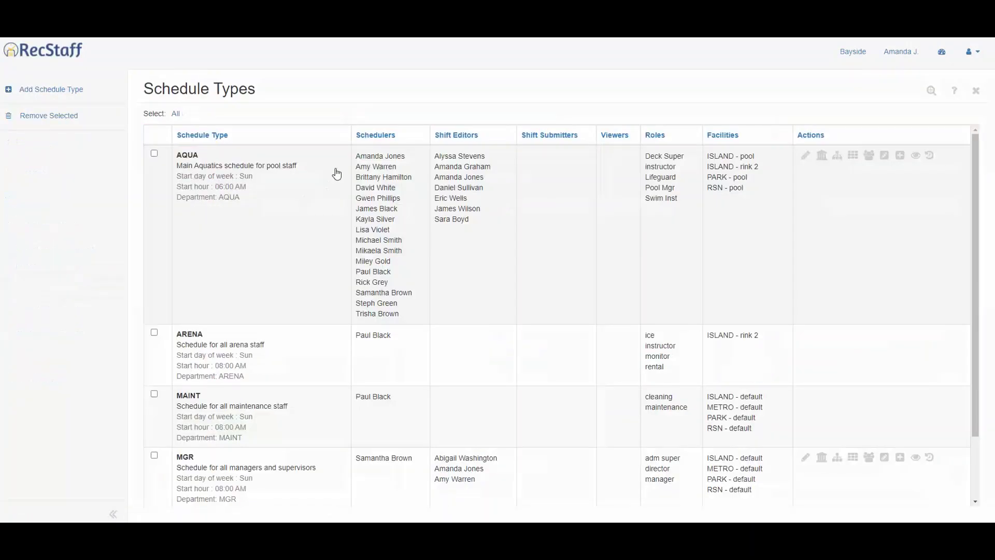
scroll(349, 265, down, 3)
scroll(360, 283, up, 3)
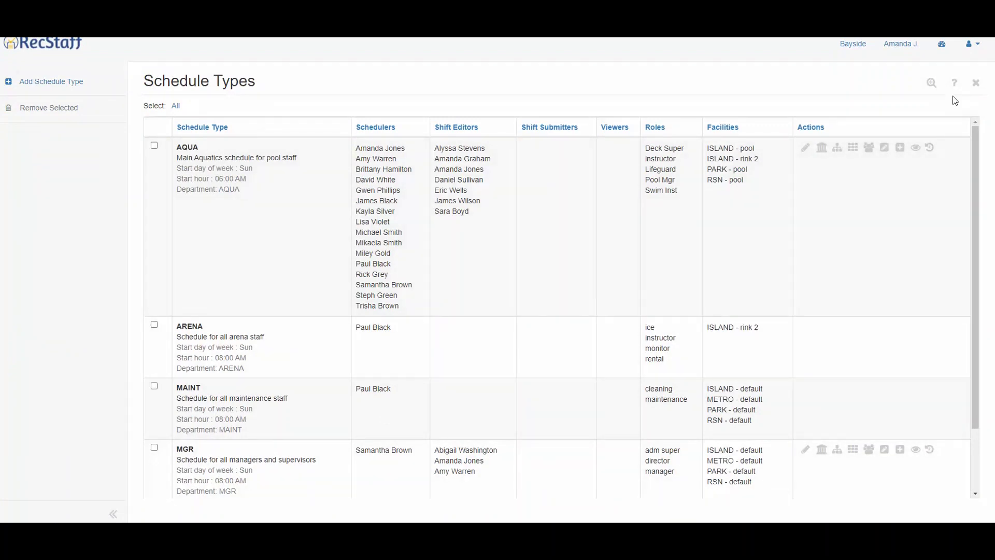
click(975, 87)
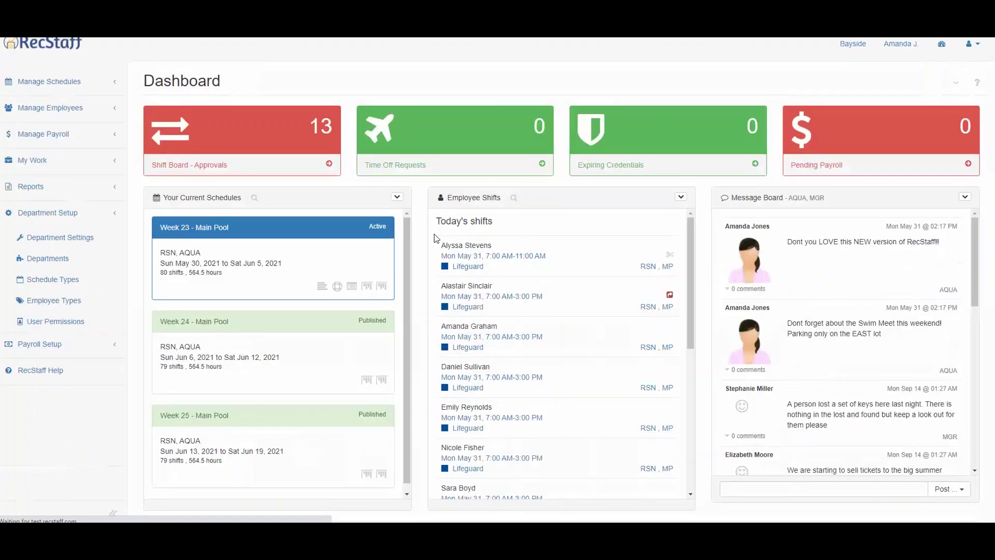
- From Employee Types, bring up the Hour Limits dialog for Regular Full Time (RFT) staff
click(57, 301)
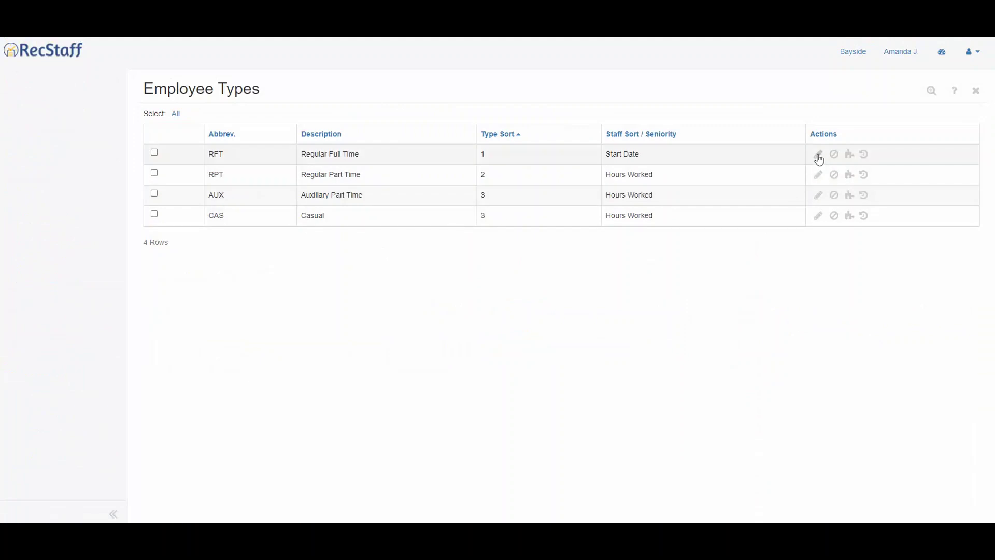
click(819, 155)
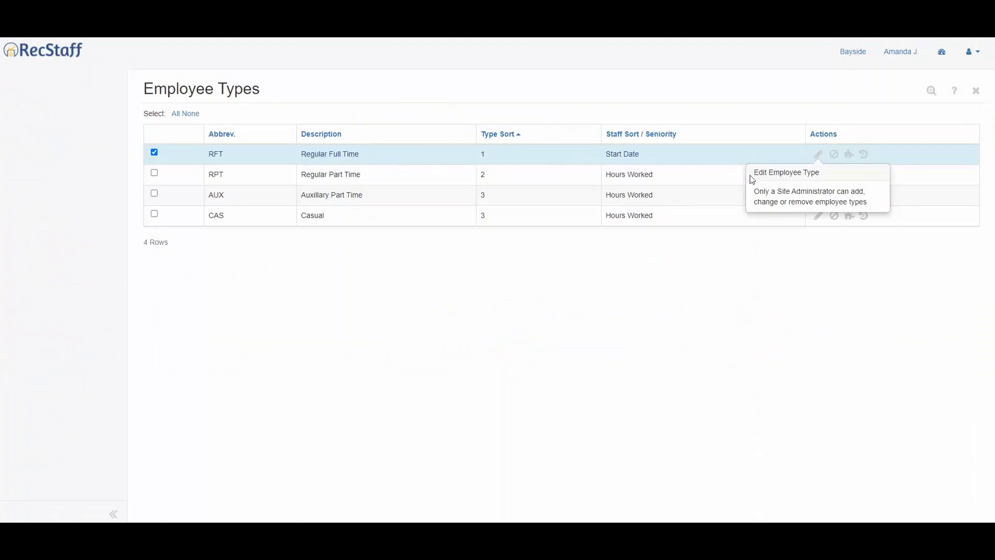
click(835, 157)
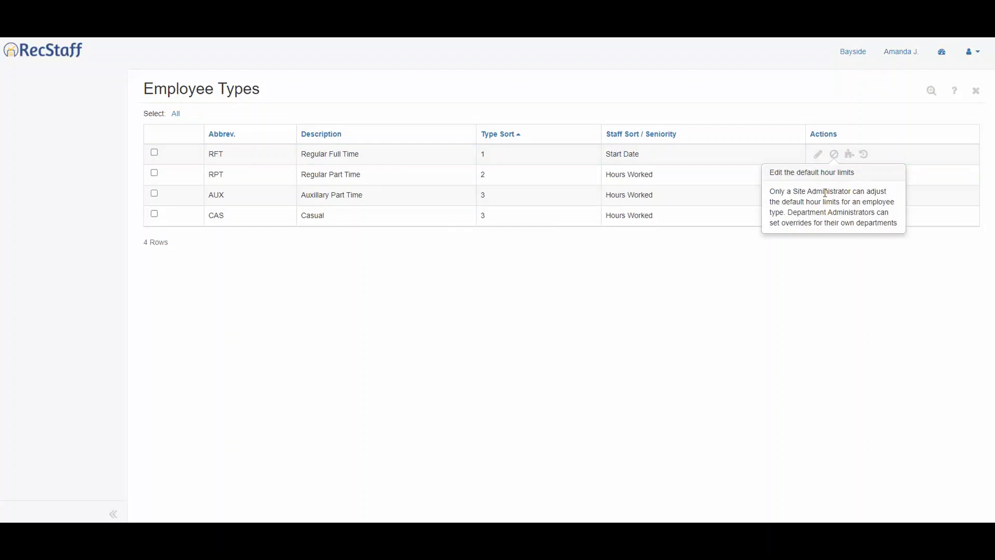
click(849, 154)
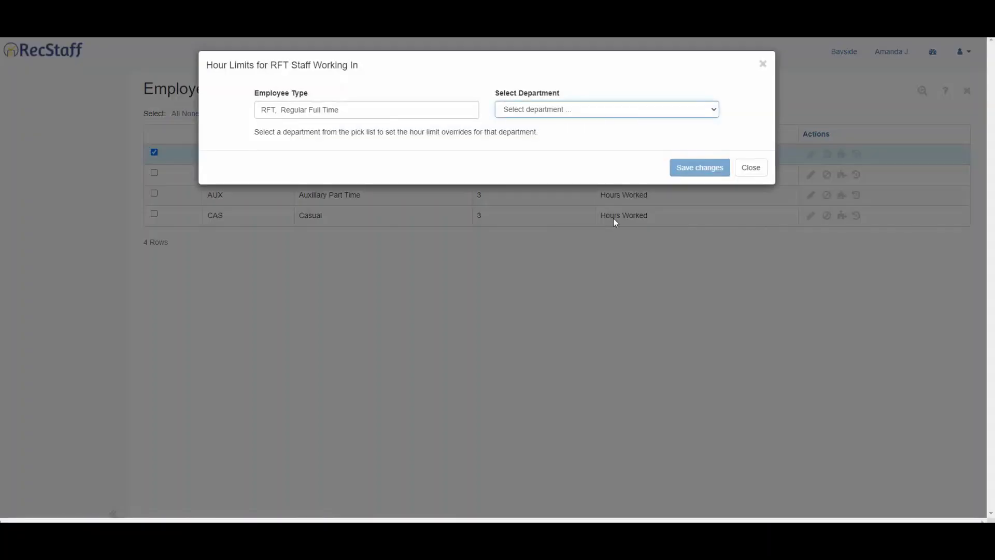
- Check AQUA's RFT override of 35–40 weekly target hours, then return to the Dashboard
click(662, 111)
click(604, 147)
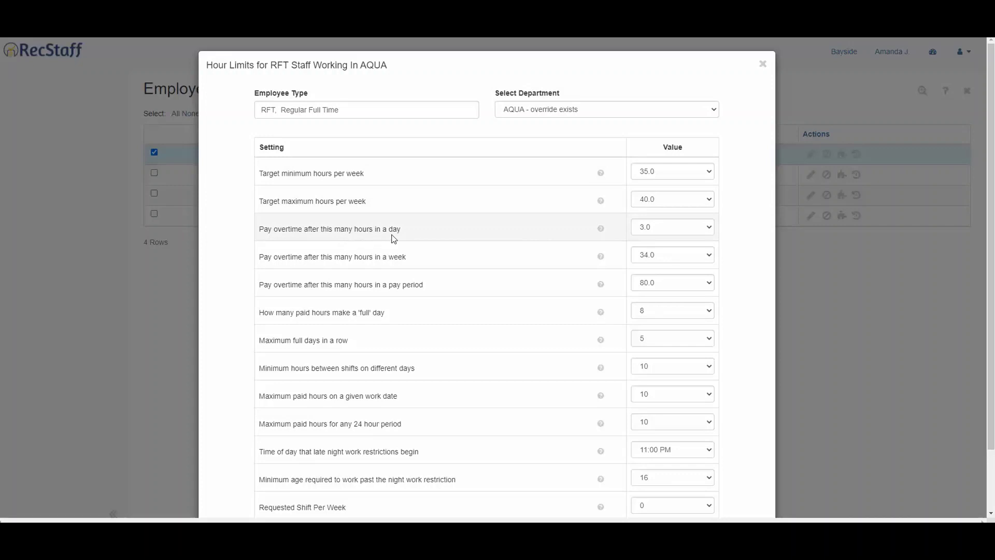
click(762, 64)
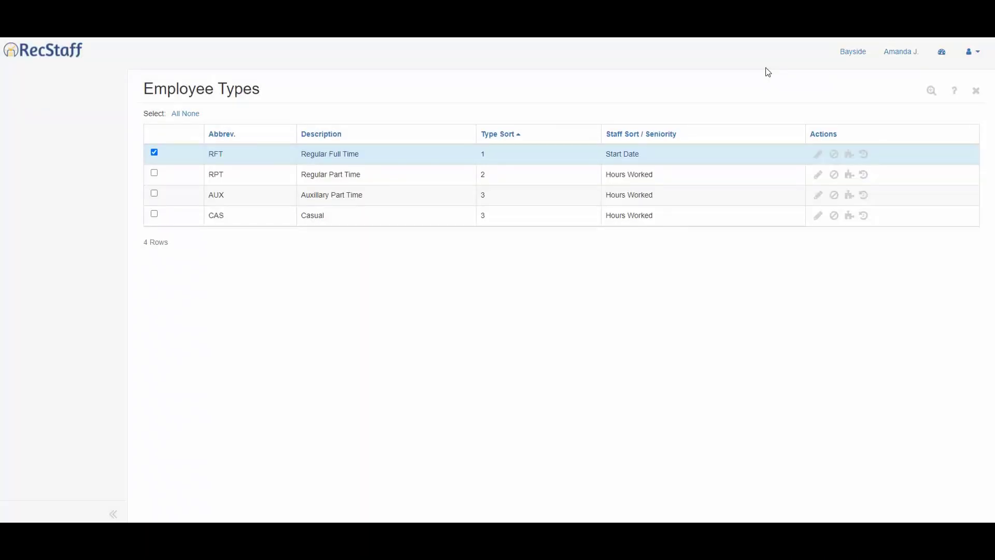
click(941, 53)
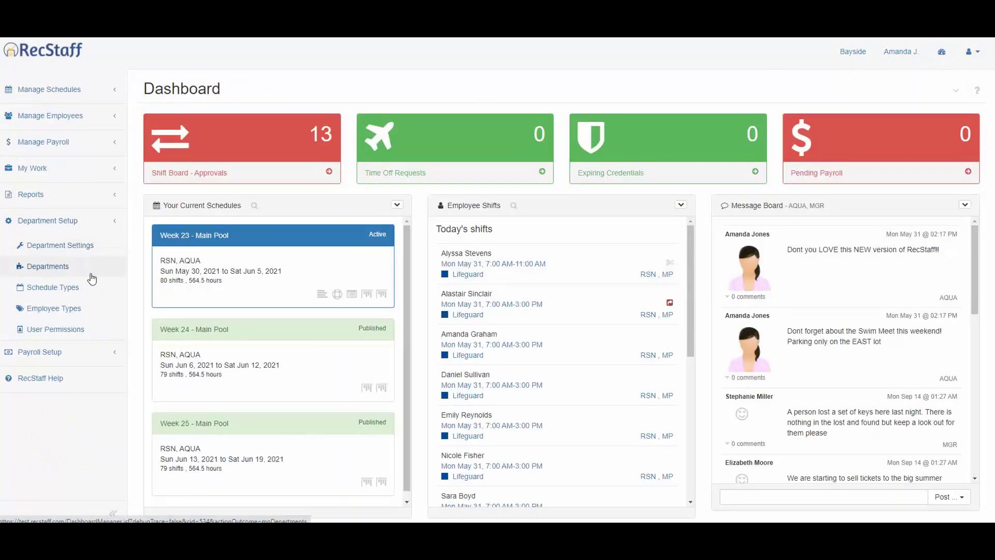
- In User Permissions, grant the AQUA LG/PM employee Dept Setup and save
click(63, 334)
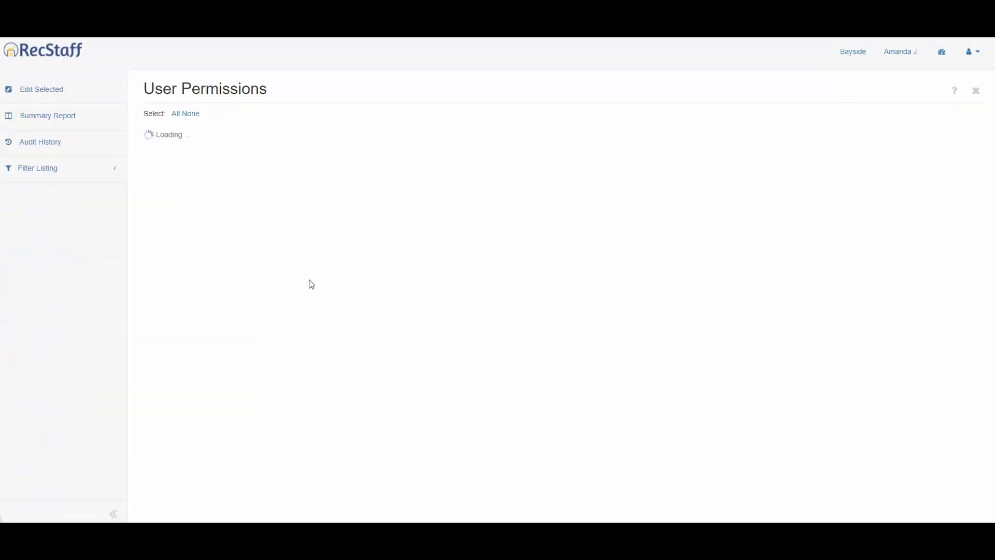
scroll(327, 274, down, 4)
scroll(355, 329, up, 10)
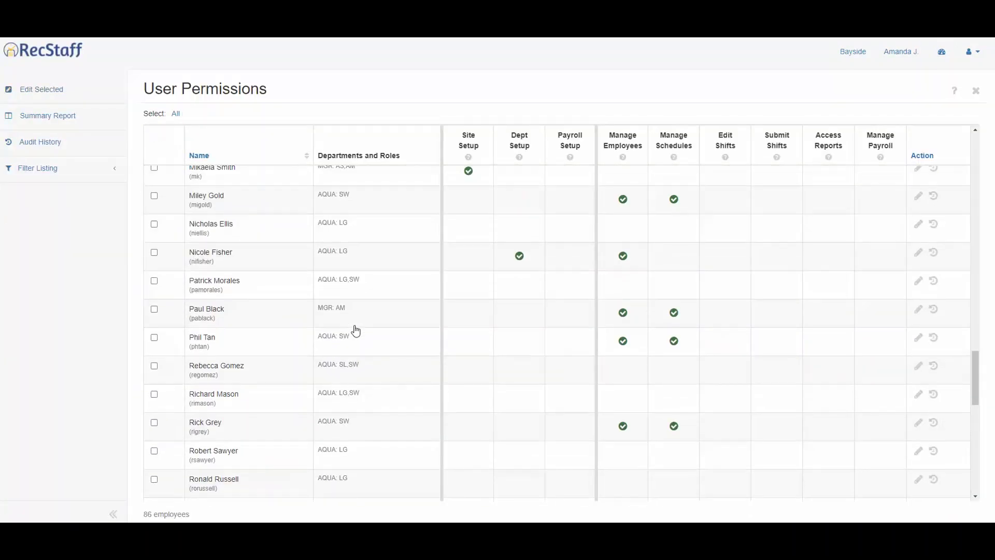
scroll(356, 330, up, 3)
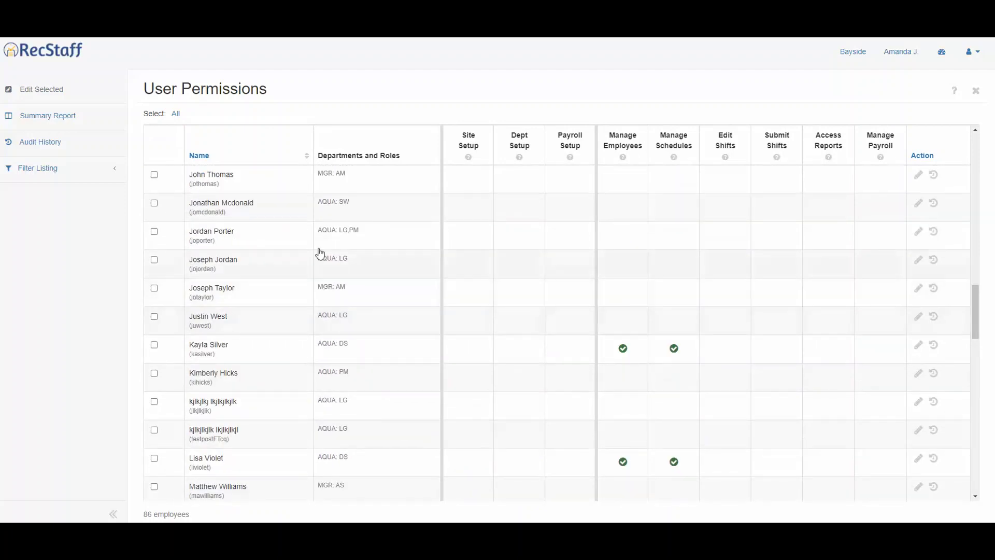
click(916, 234)
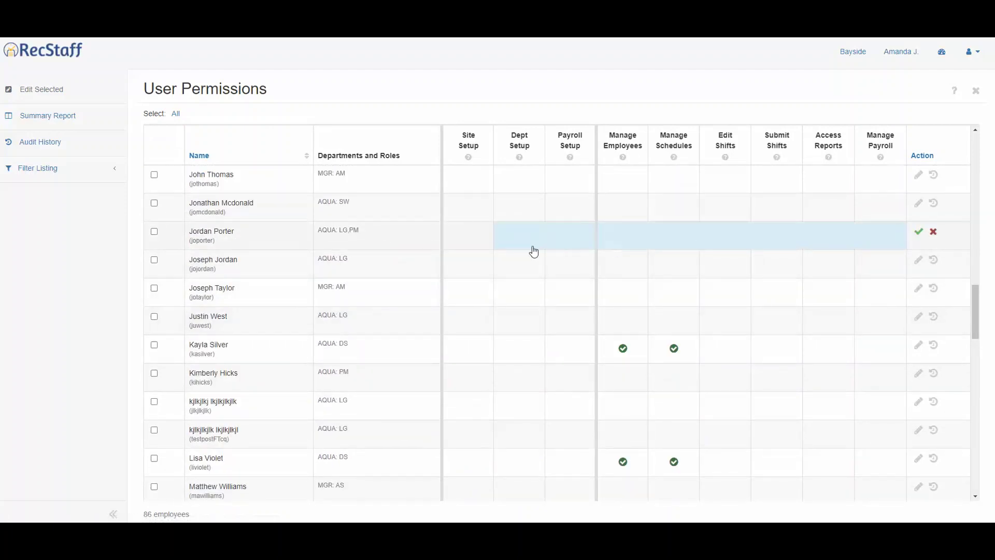
click(520, 236)
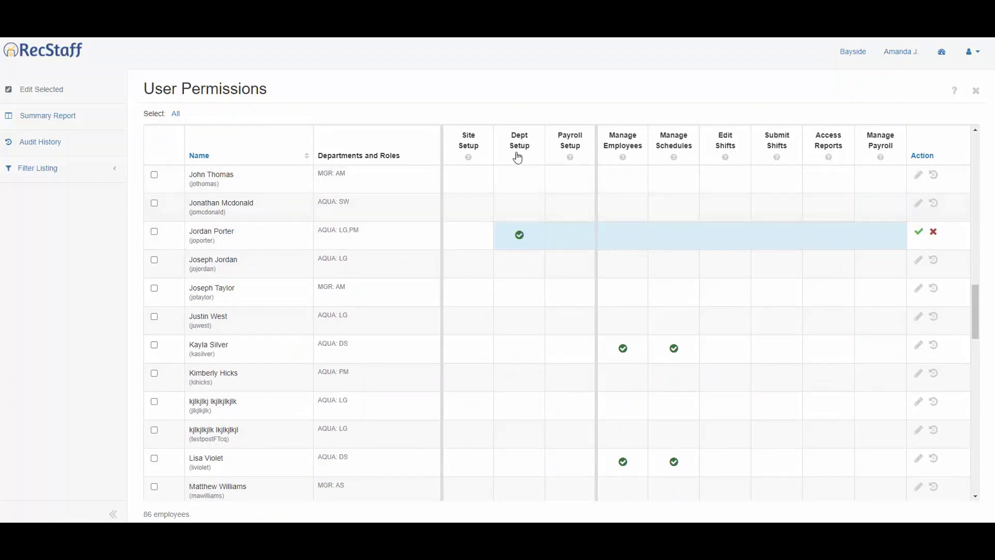
click(916, 234)
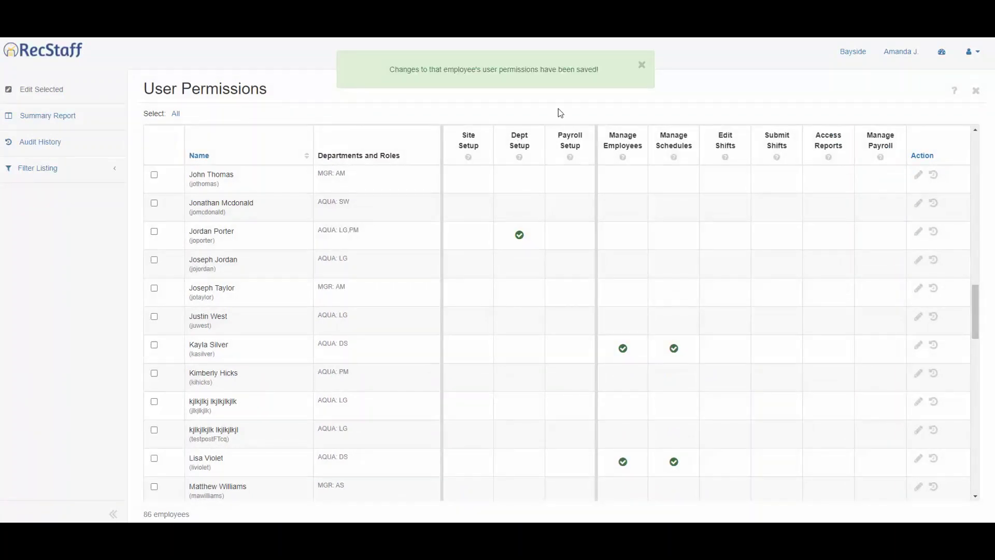
click(642, 65)
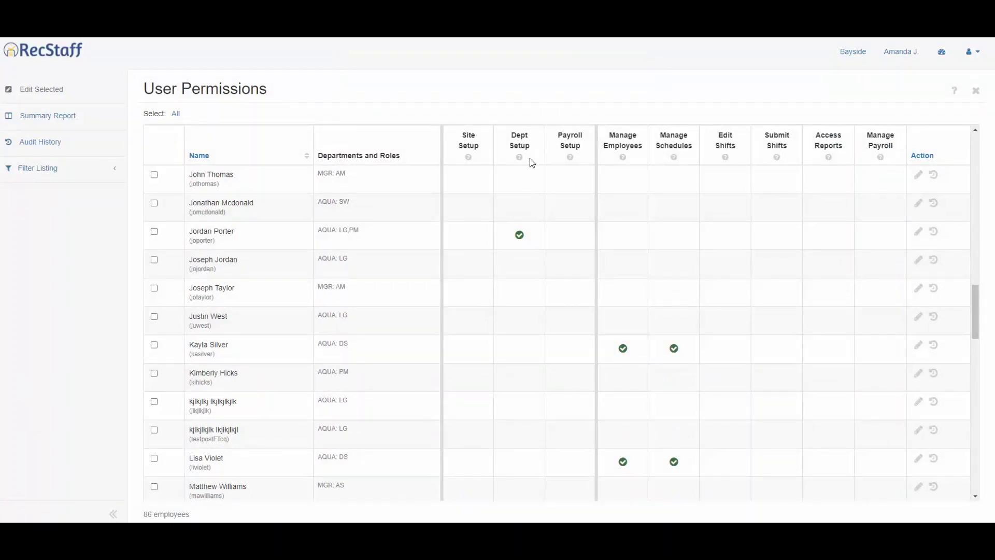
- Add the new PM/LG staff member as AQUA's tenth administrator
click(975, 93)
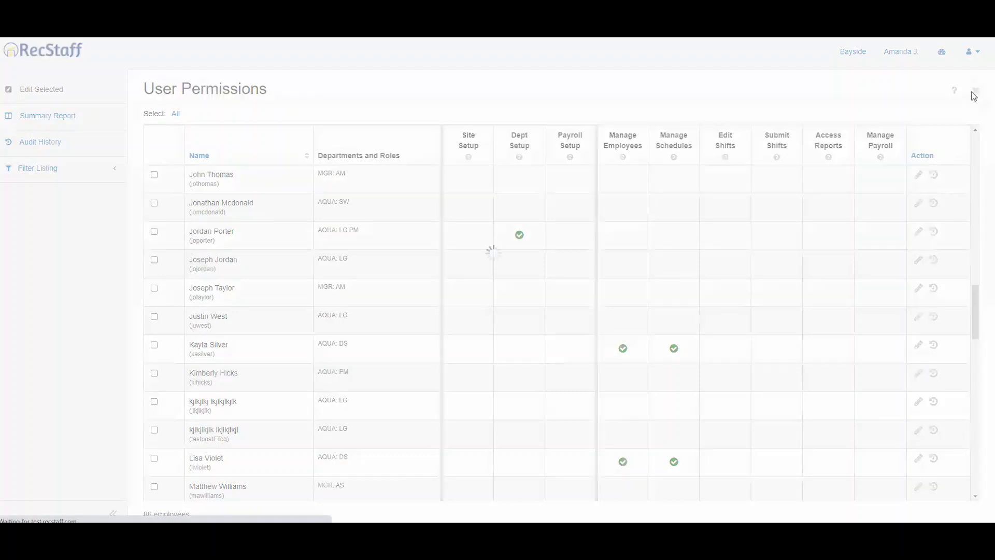
click(75, 267)
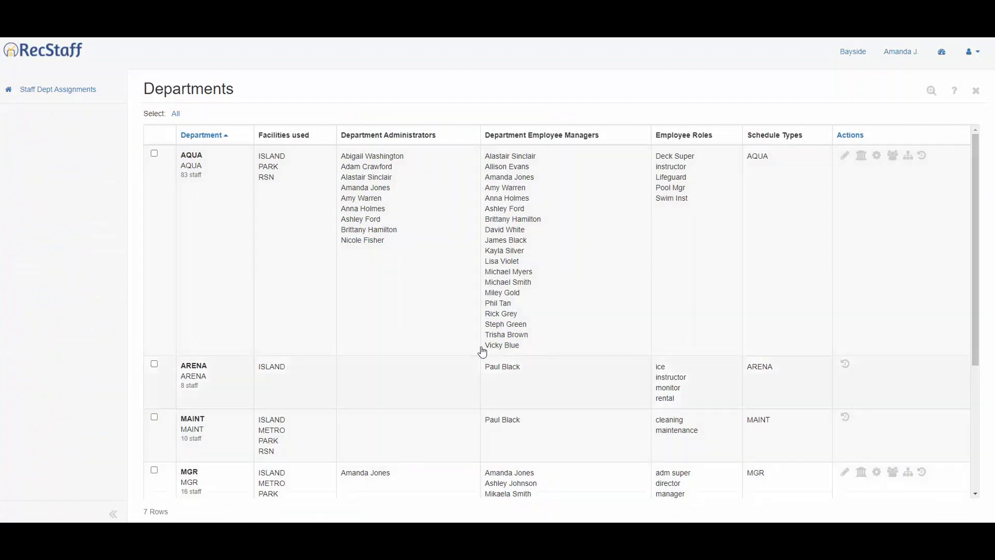
click(769, 167)
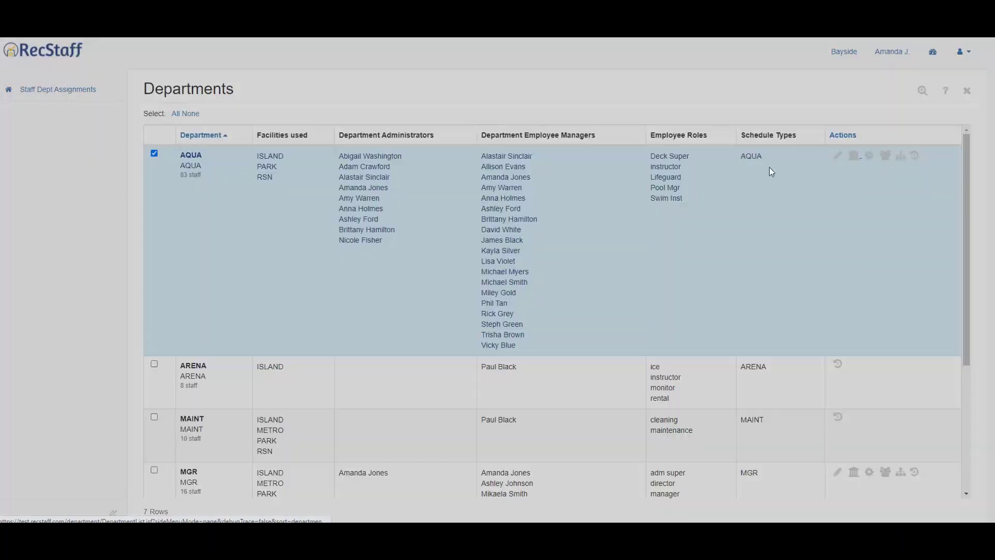
click(418, 300)
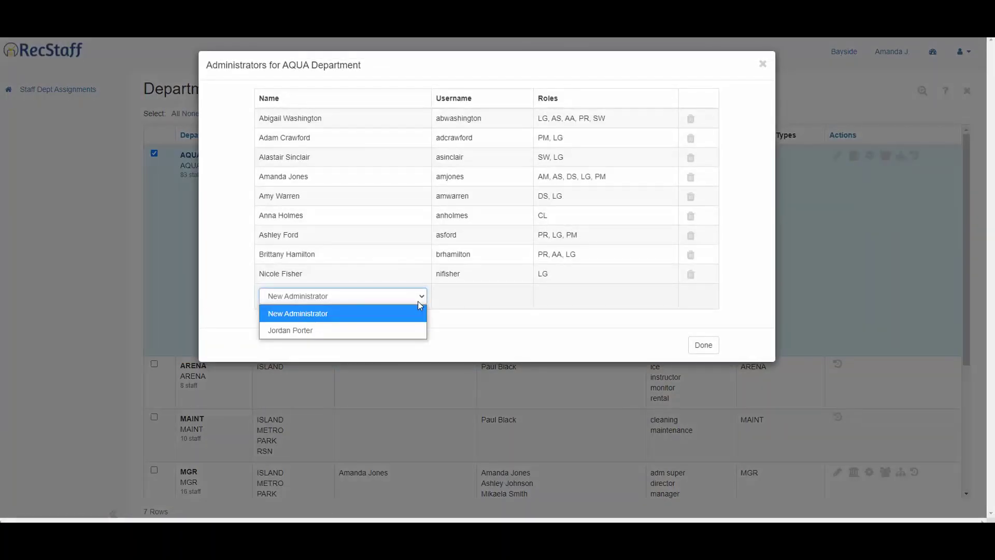
click(377, 329)
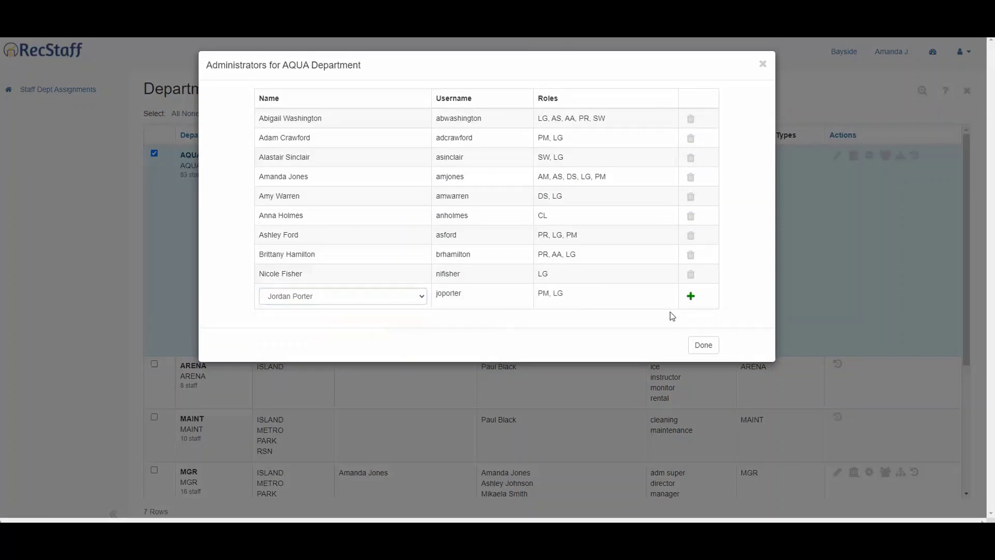
click(692, 297)
click(704, 364)
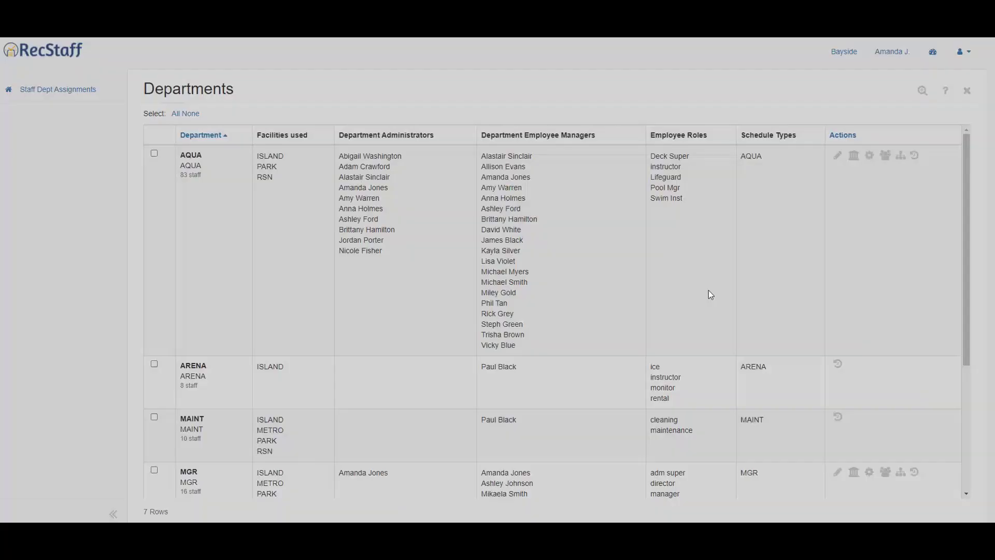
- Grant the new staff member Manage Employees and Manage Schedules permissions and save
click(976, 91)
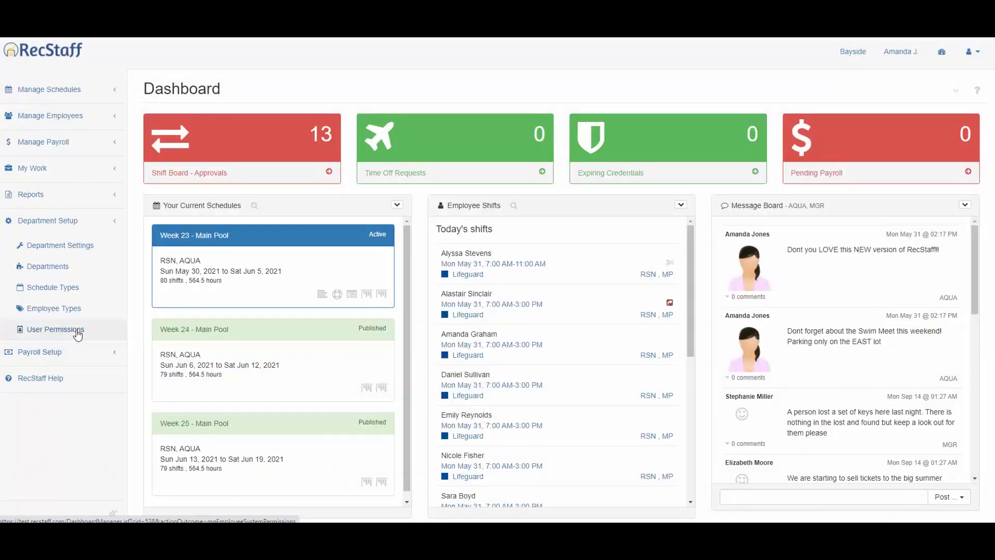
click(77, 332)
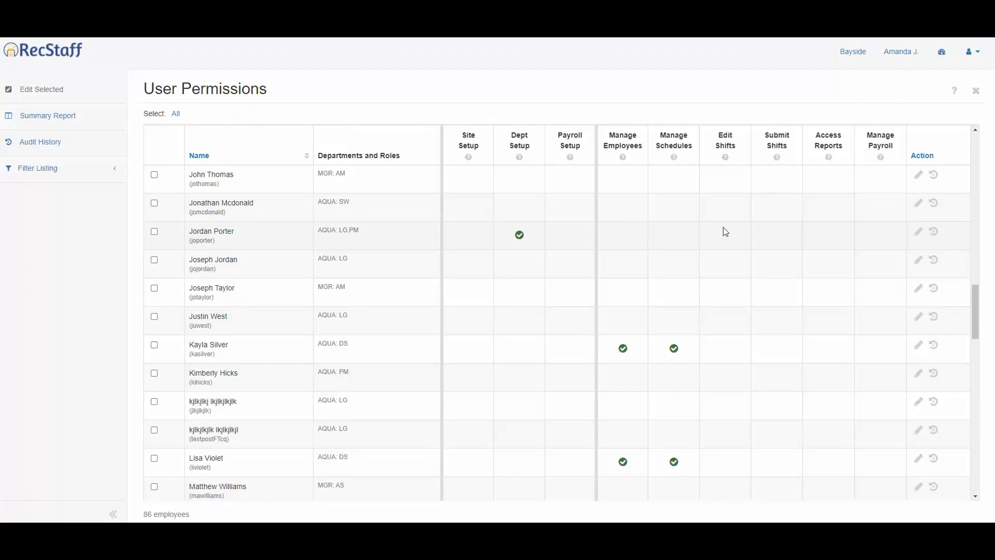
click(918, 231)
click(623, 238)
click(677, 242)
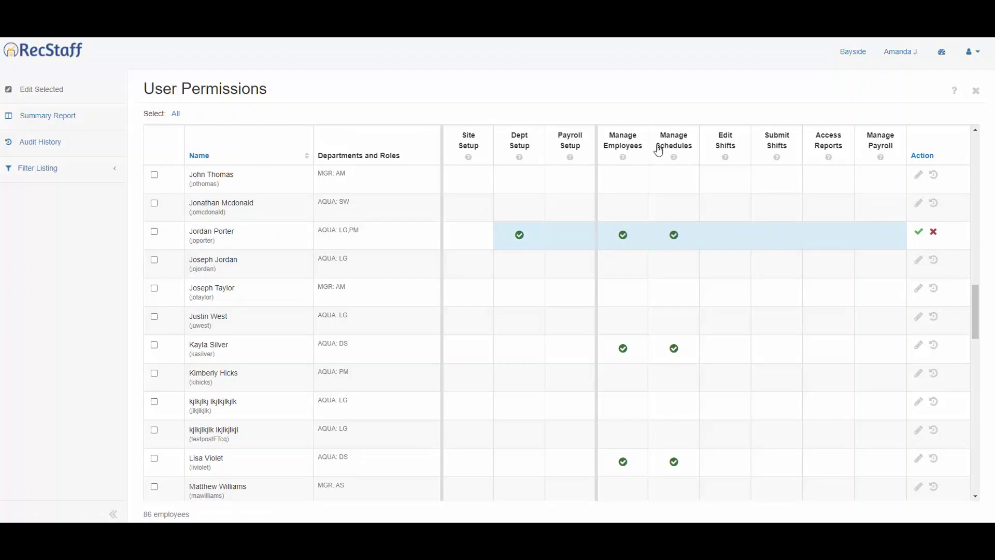
click(917, 233)
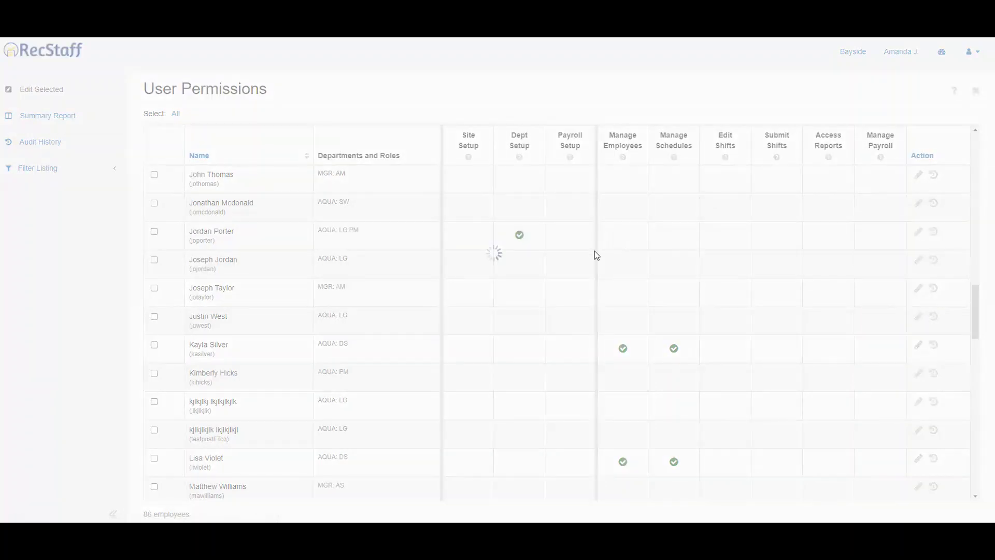
click(641, 65)
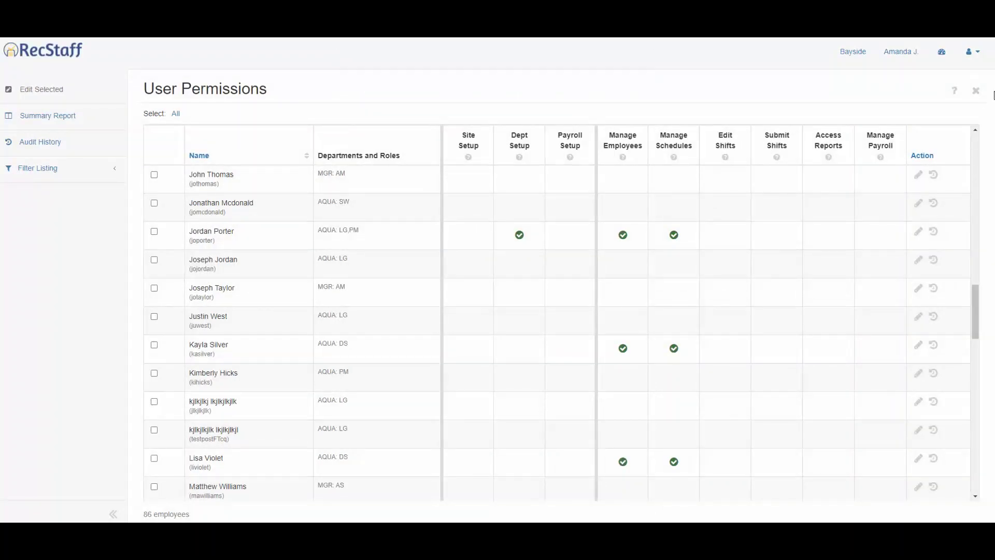
- Add the AQUA LG,PM staff member as a new AQUA employee manager
click(977, 93)
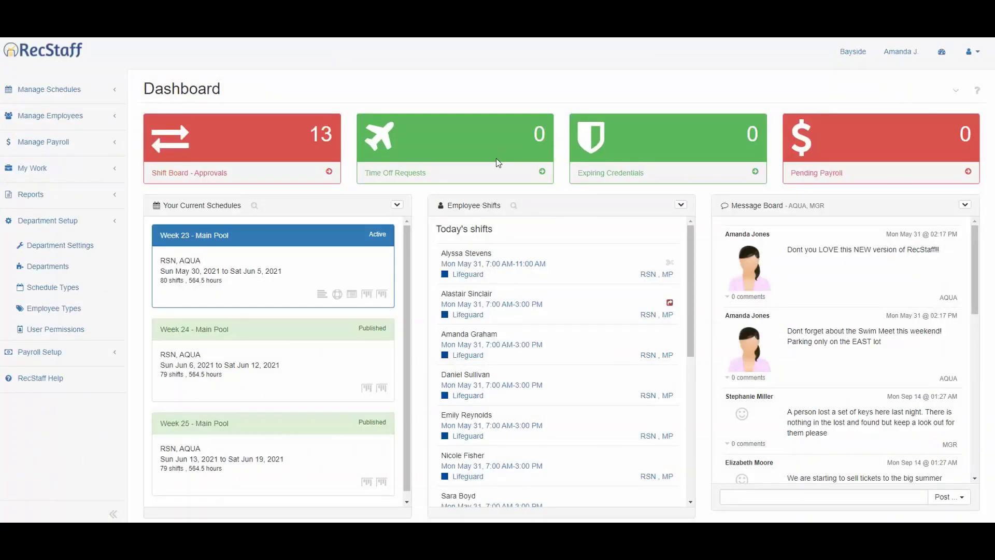
click(66, 266)
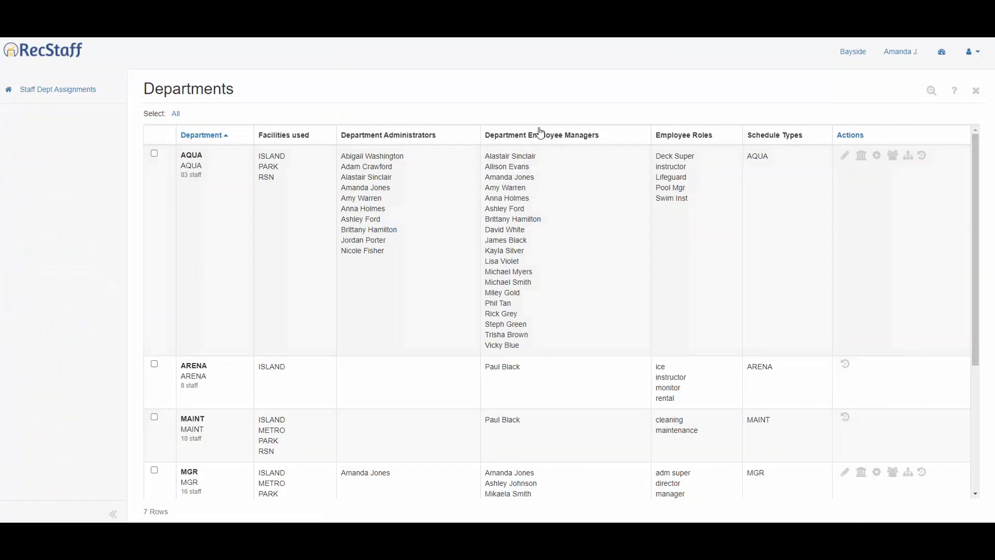
click(892, 159)
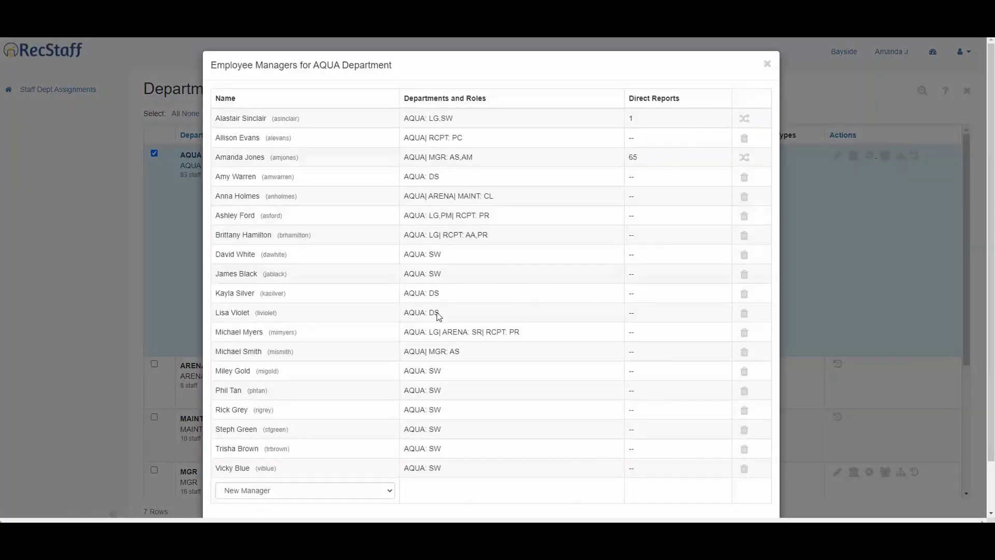
click(384, 487)
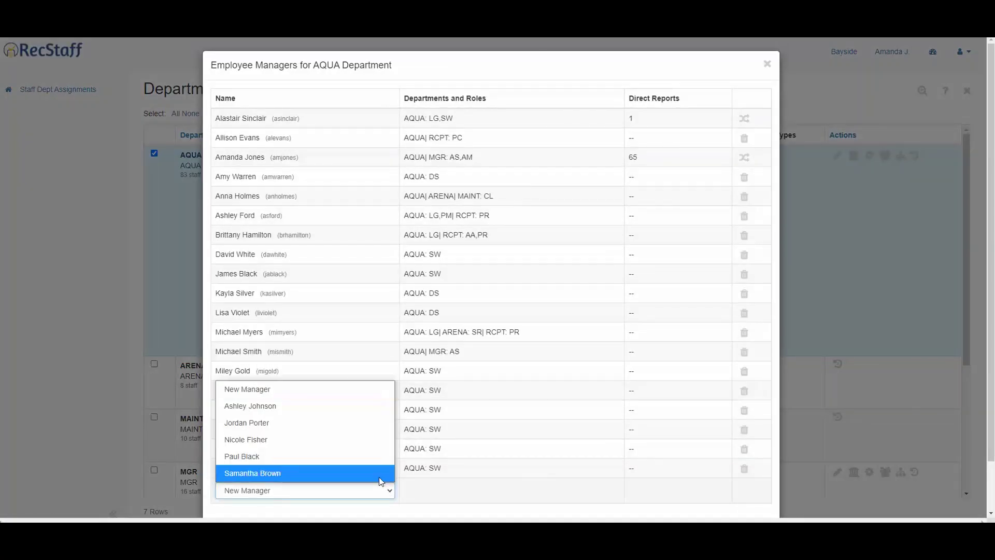
click(280, 422)
click(745, 490)
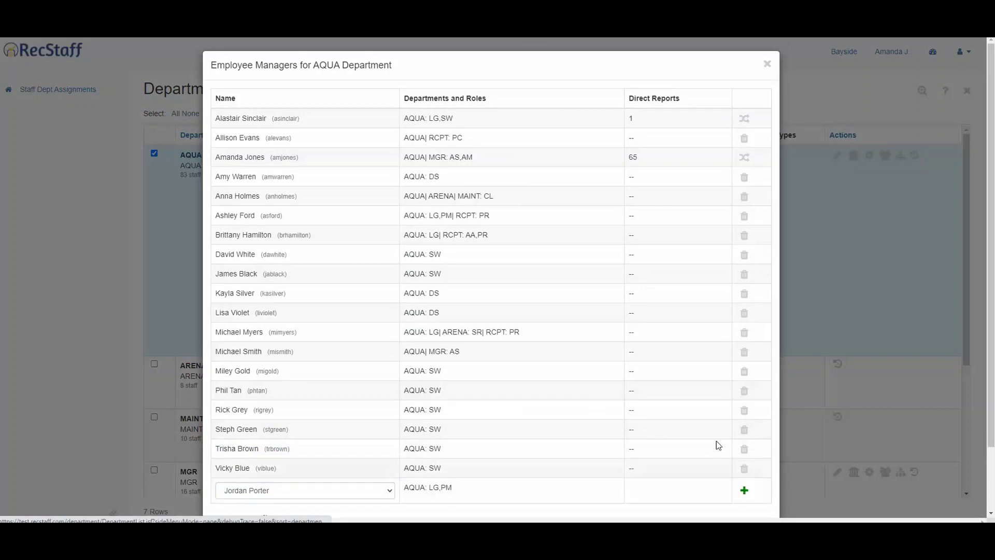
- Add the new staff member to the AQUA schedule type's schedulers, then return to the dashboard
click(769, 66)
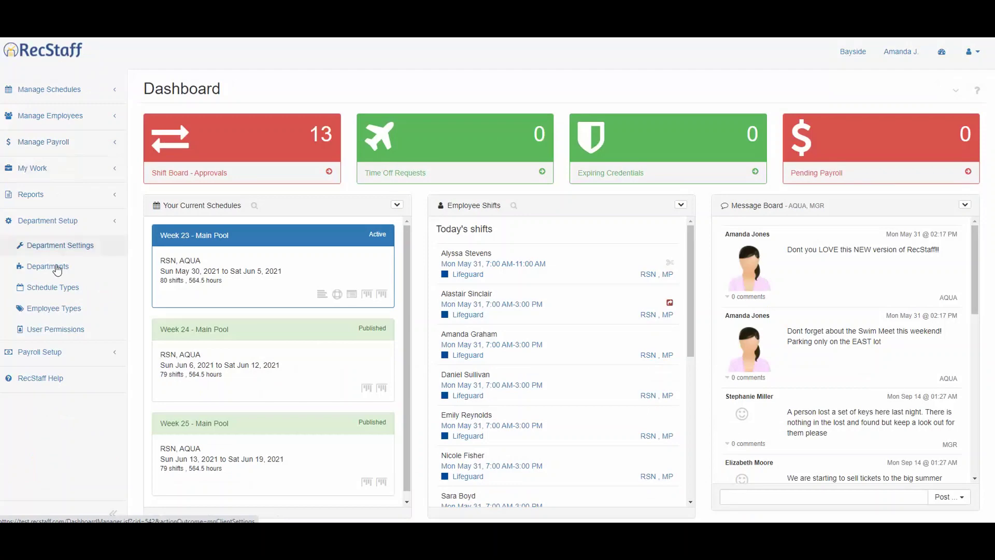
click(49, 287)
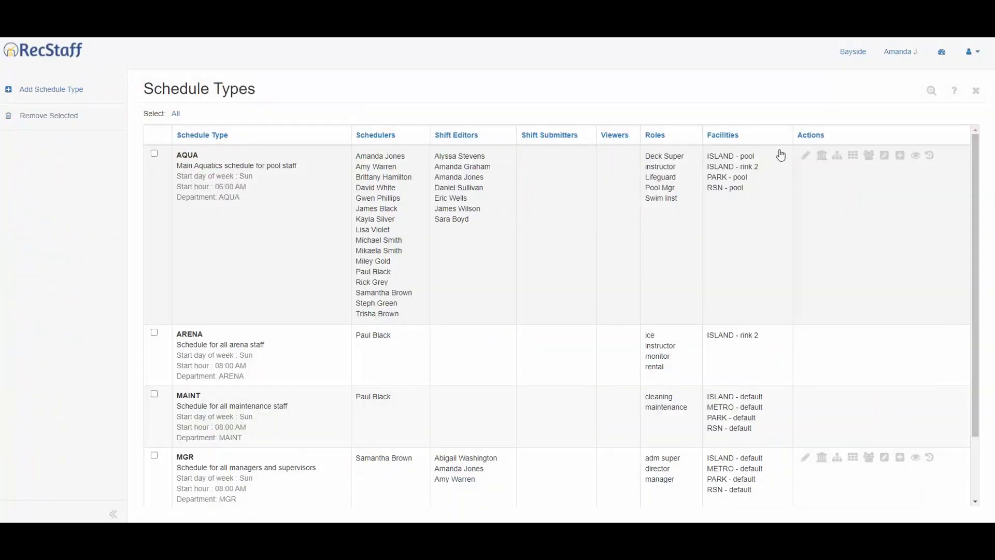
click(868, 157)
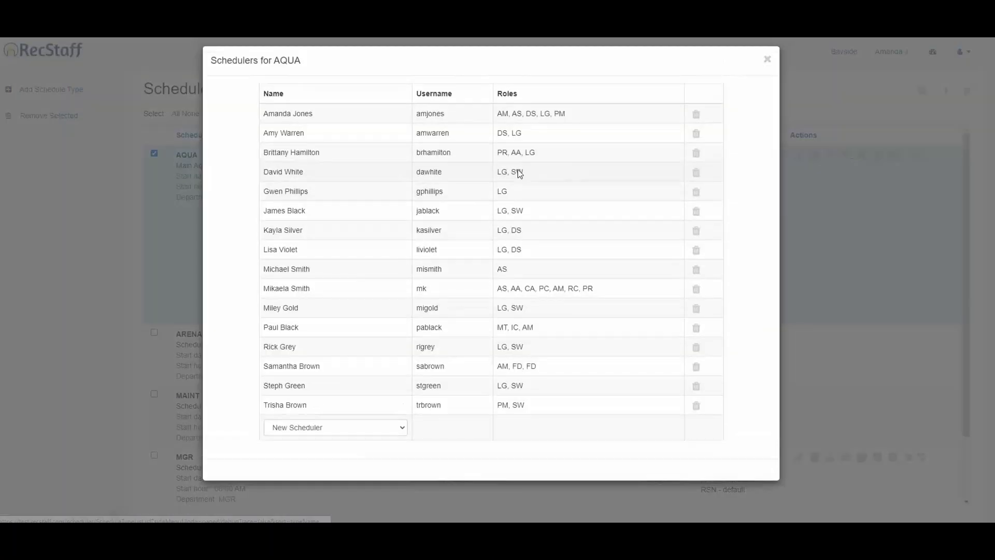
click(378, 435)
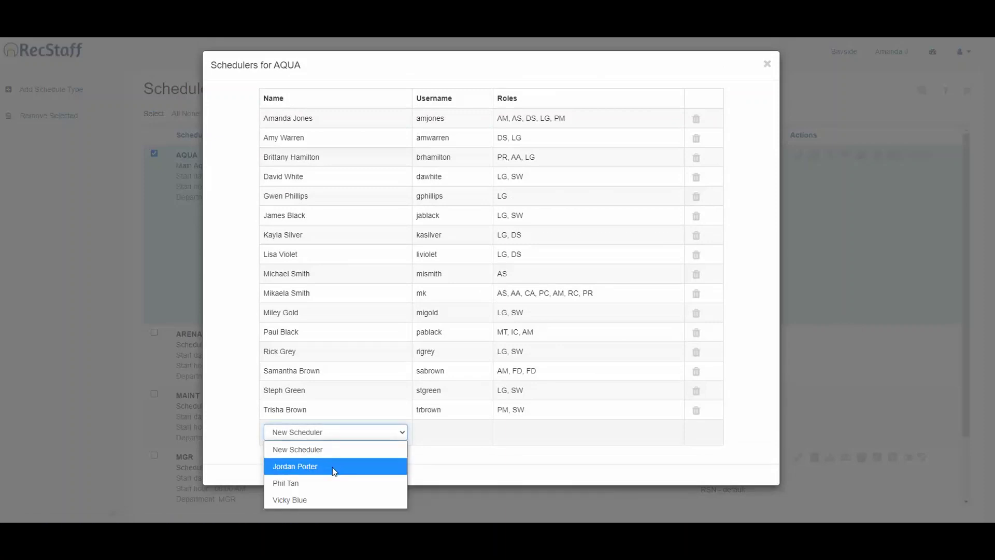
click(333, 468)
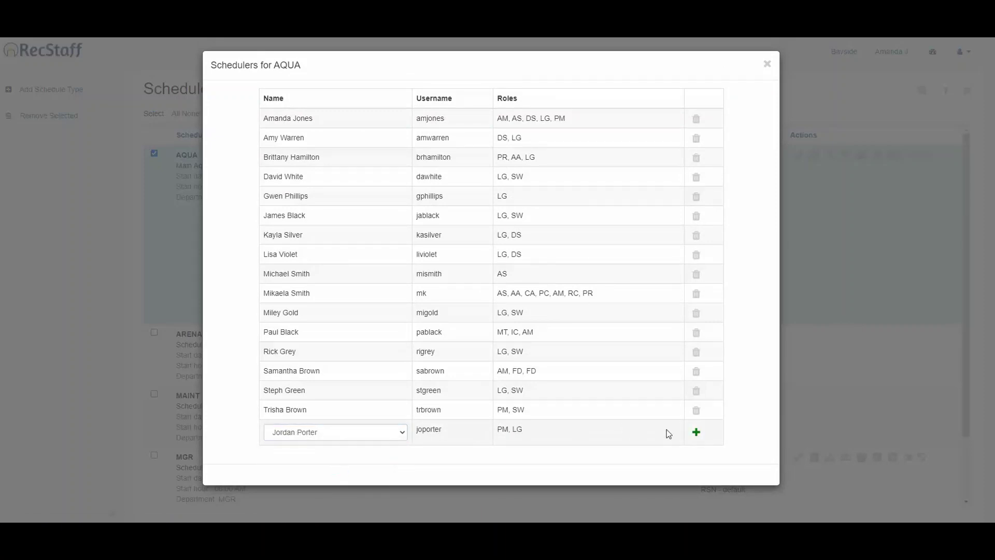
click(696, 433)
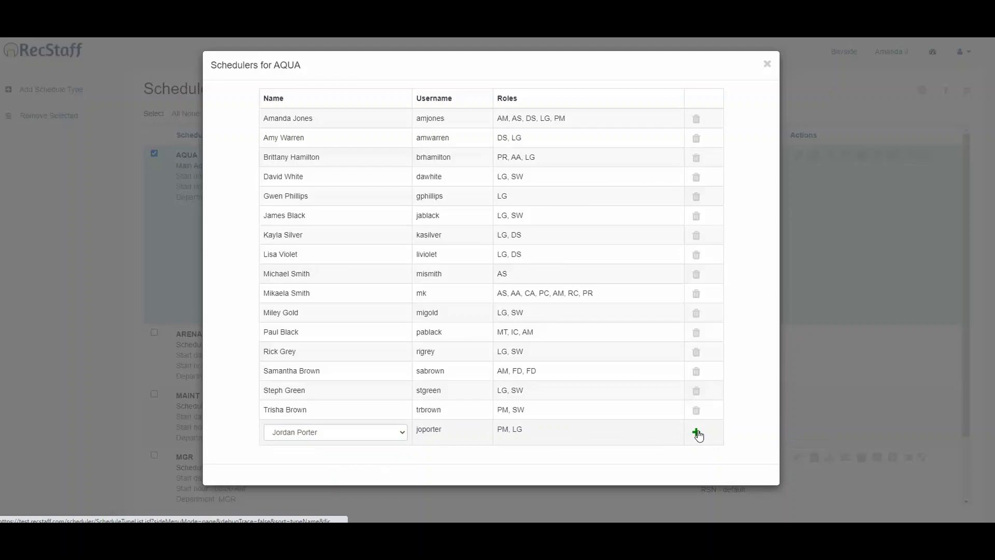
click(766, 64)
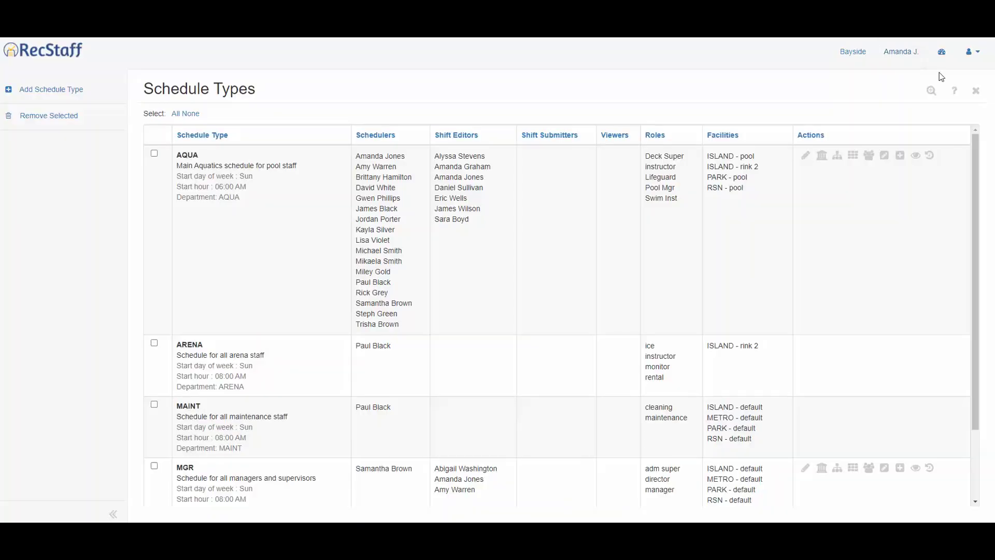
click(937, 54)
- Log out of the current account and go to the login page
click(970, 51)
click(937, 147)
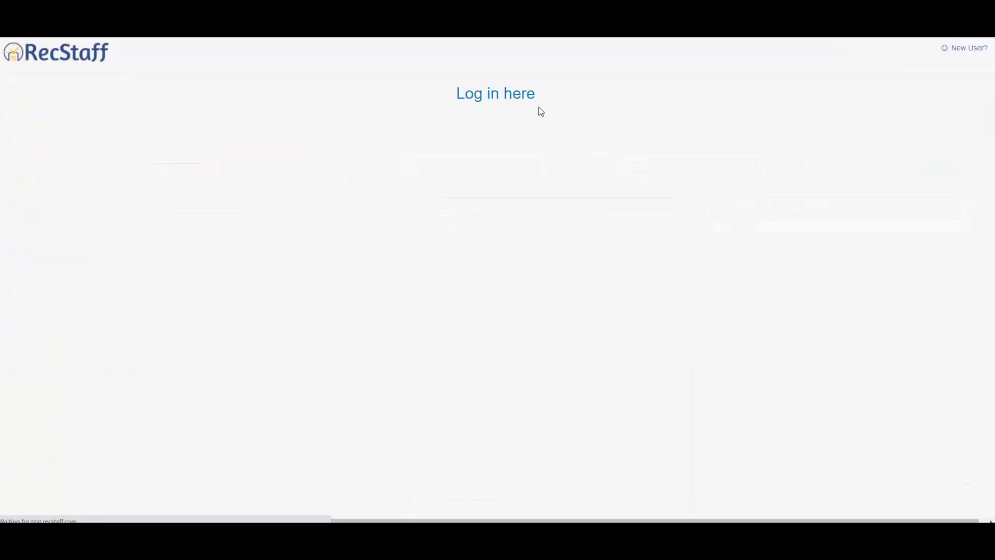
click(502, 96)
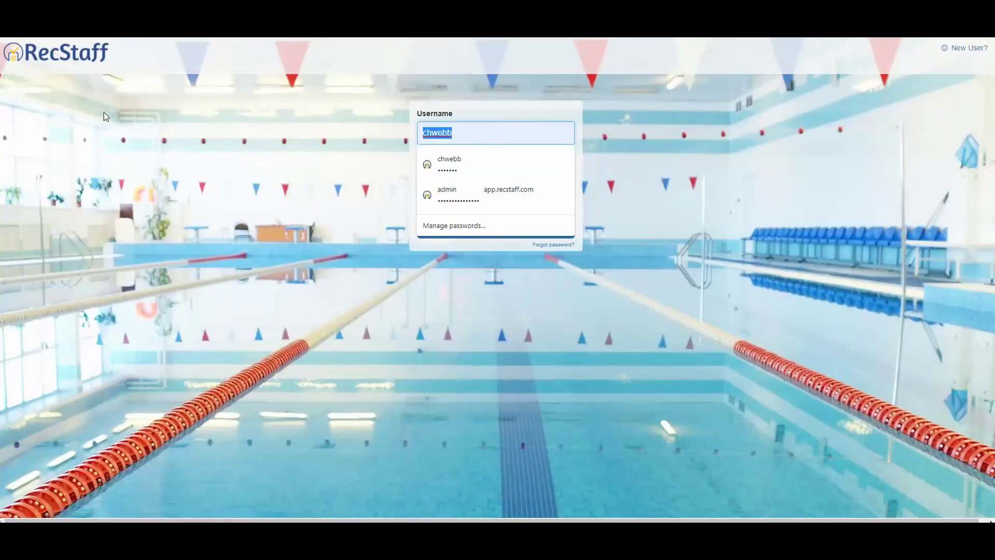
- Sign in with the new staff member's username and password
key(Tab)
text(test)
key(Return)
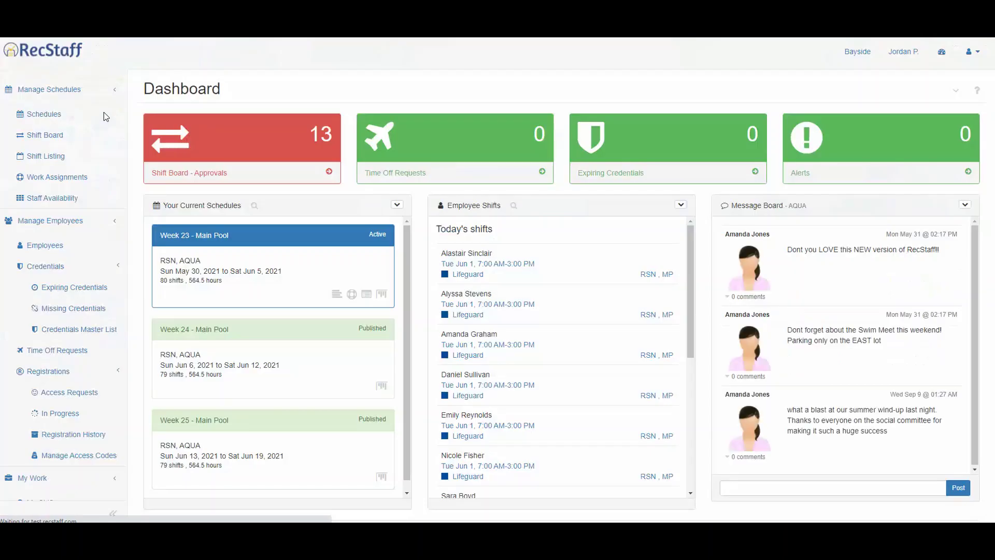